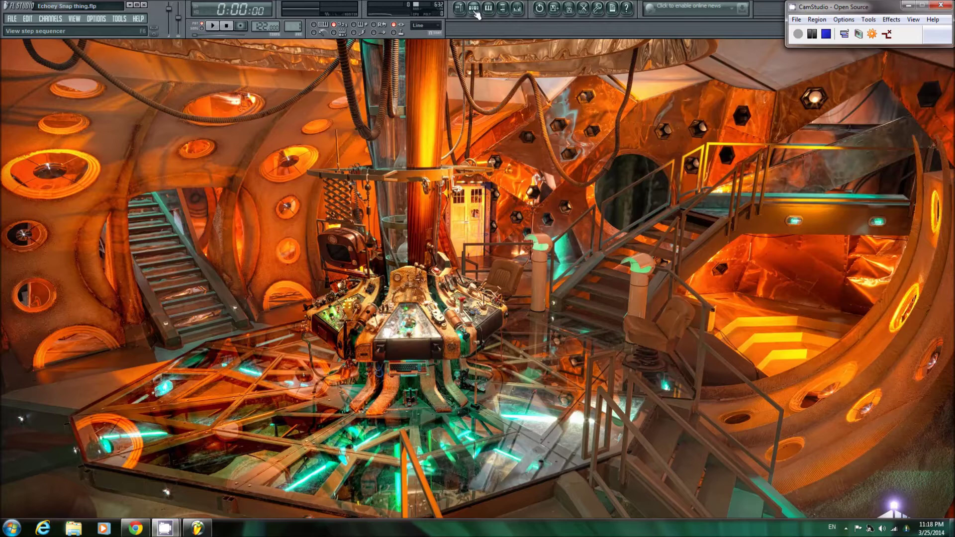
Step: Open the step sequencer and the mixer, and arrange both windows so they do not overlap
left_click(474, 9)
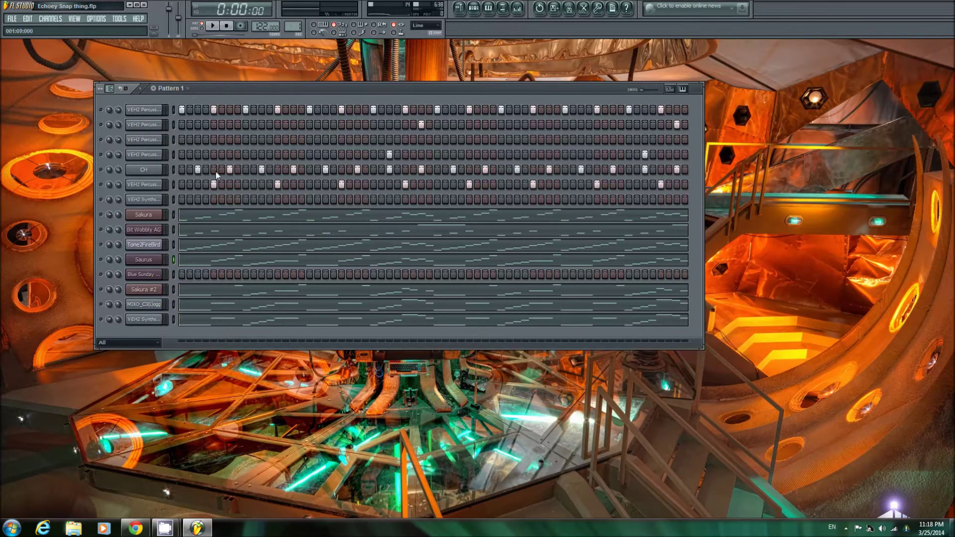
left_click(518, 9)
left_click_drag(540, 216, 548, 333)
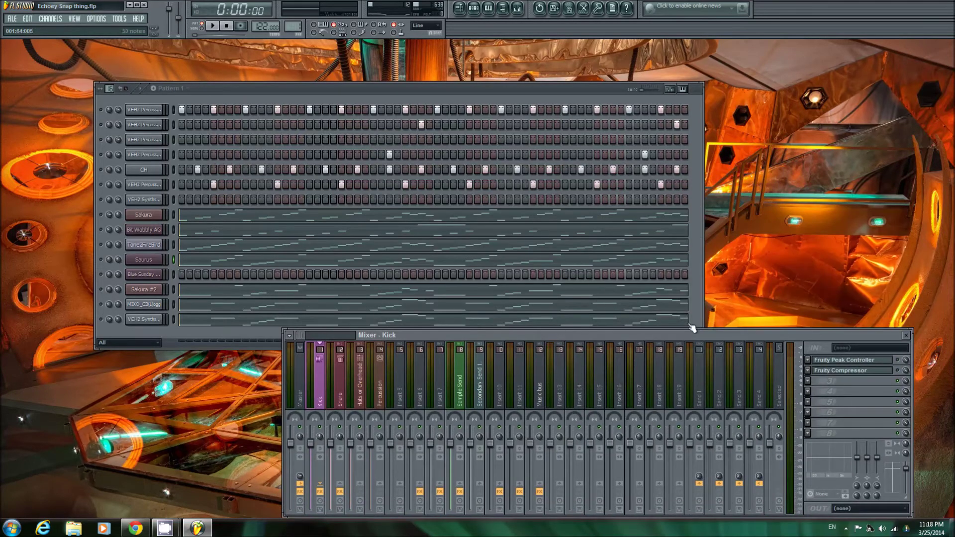
left_click_drag(568, 81, 491, 47)
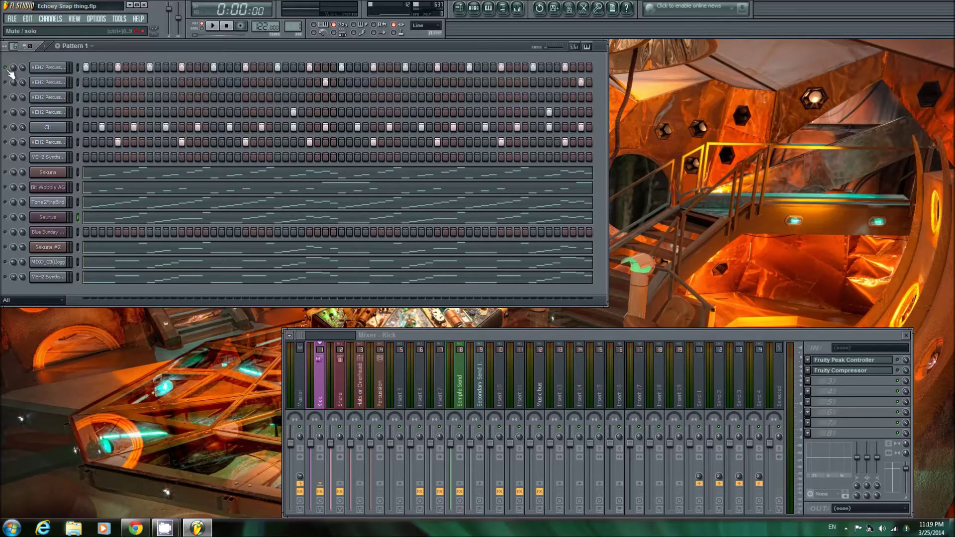
Step: Unmute the kick, CH hi-hat and VEH2 Percussion - 222 snare channels, and audition each sample in its channel settings
left_click(53, 67)
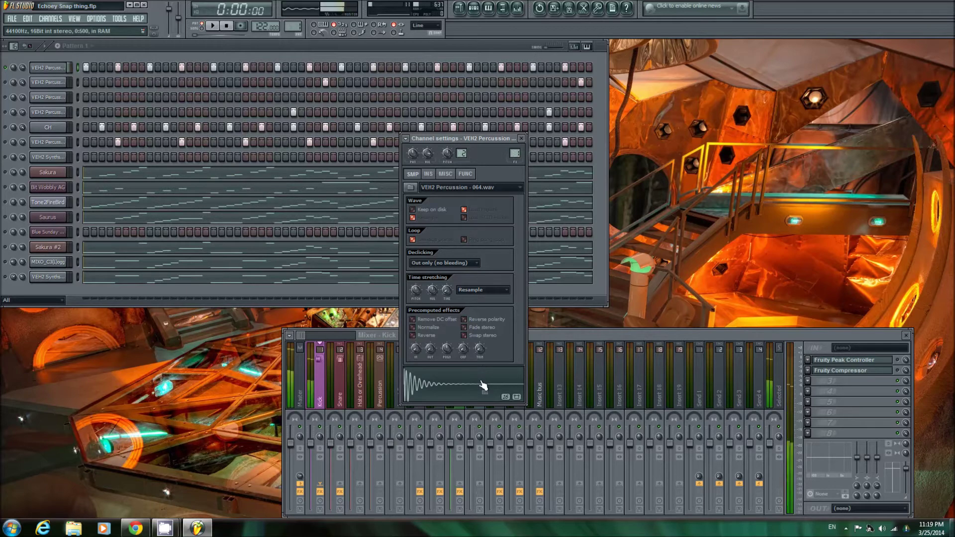
left_click(521, 139)
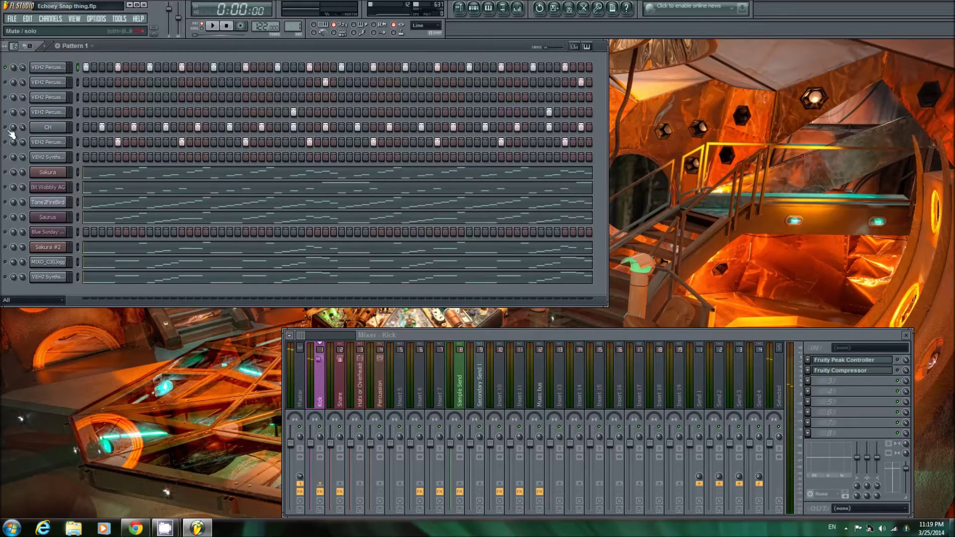
left_click(48, 127)
left_click(440, 382)
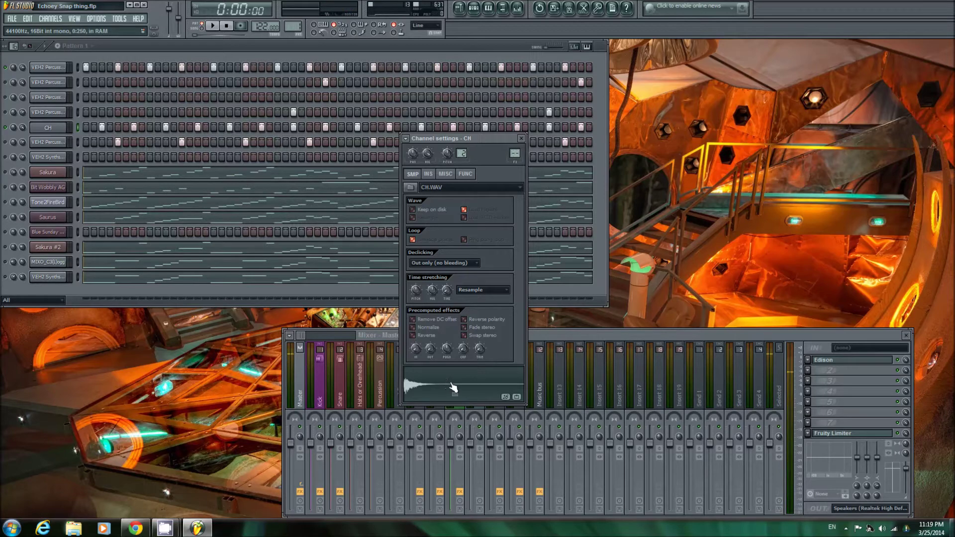
left_click(48, 142)
left_click(431, 385)
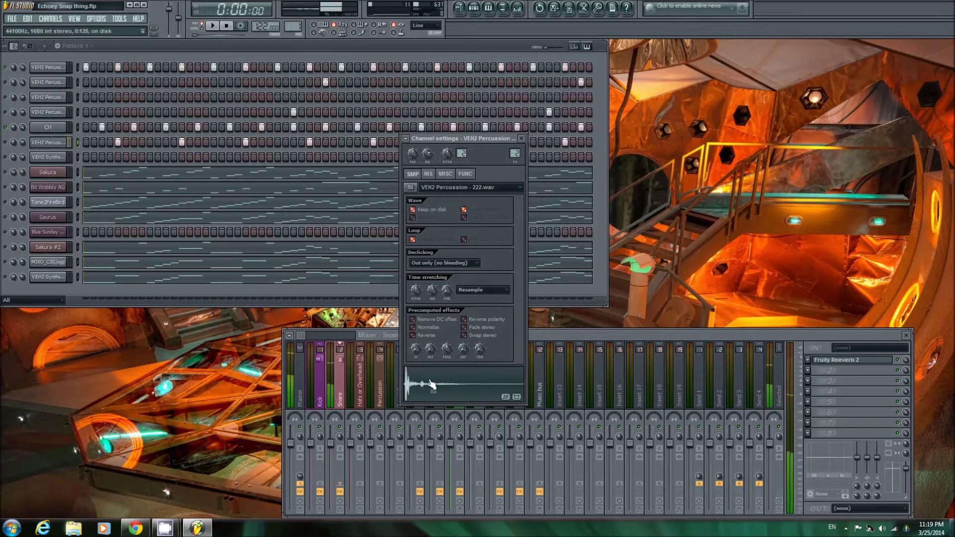
Step: Audition and unmute the remaining VEH2 percussion channels, then play the full drum pattern and stop it
left_click(100, 164)
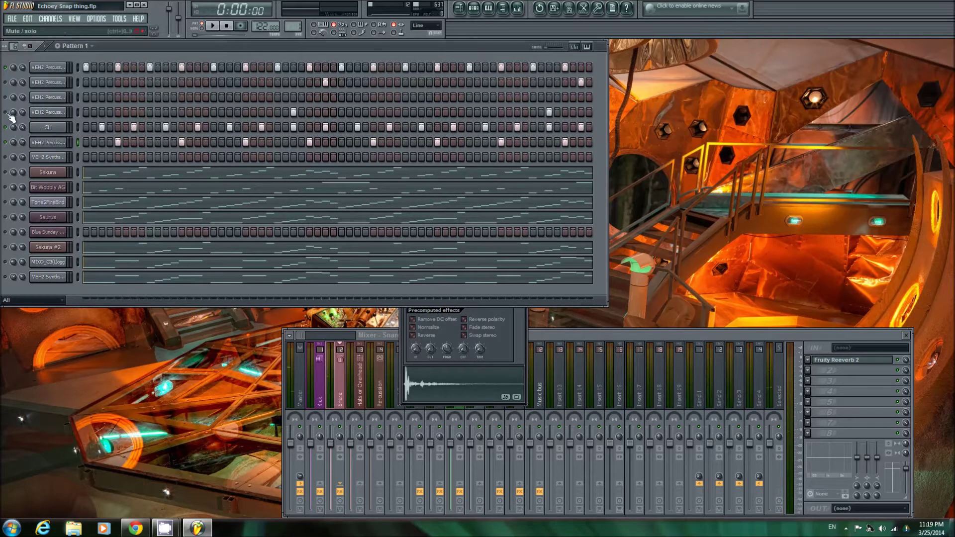
left_click(50, 112)
left_click(50, 82)
left_click(13, 104)
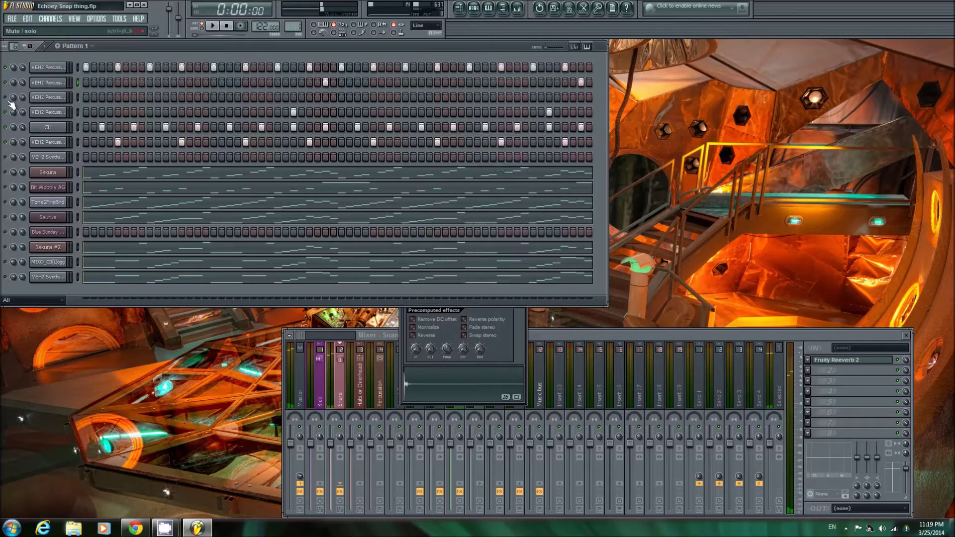
key("space")
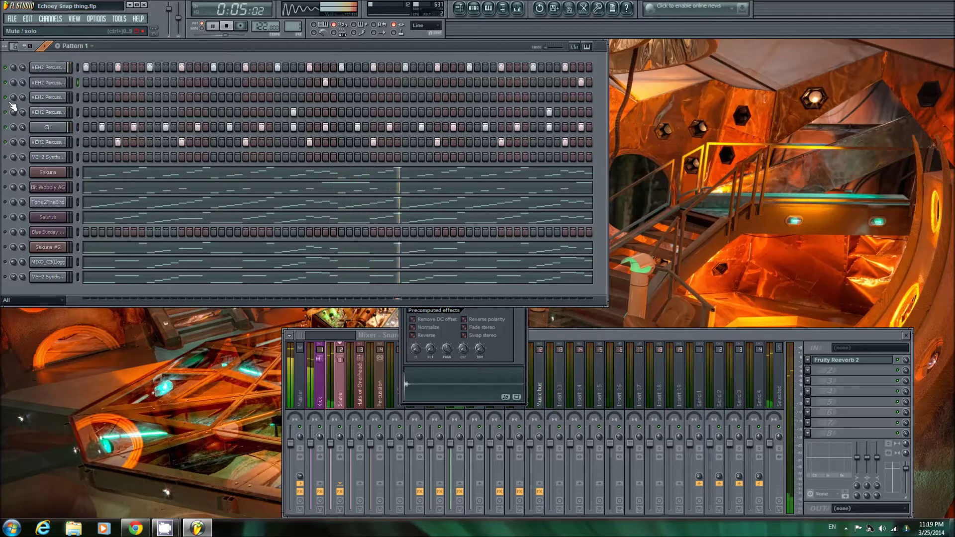
key("space")
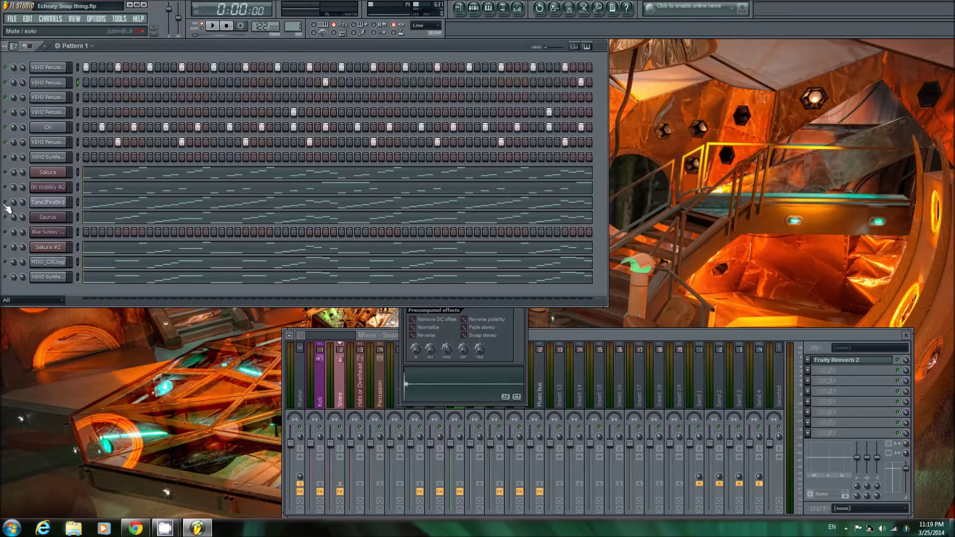
Step: Audition notes on the Tone2FireBird synth, unmute its channel and play it together with the drums
left_click(47, 202)
left_click(589, 405)
left_click(662, 404)
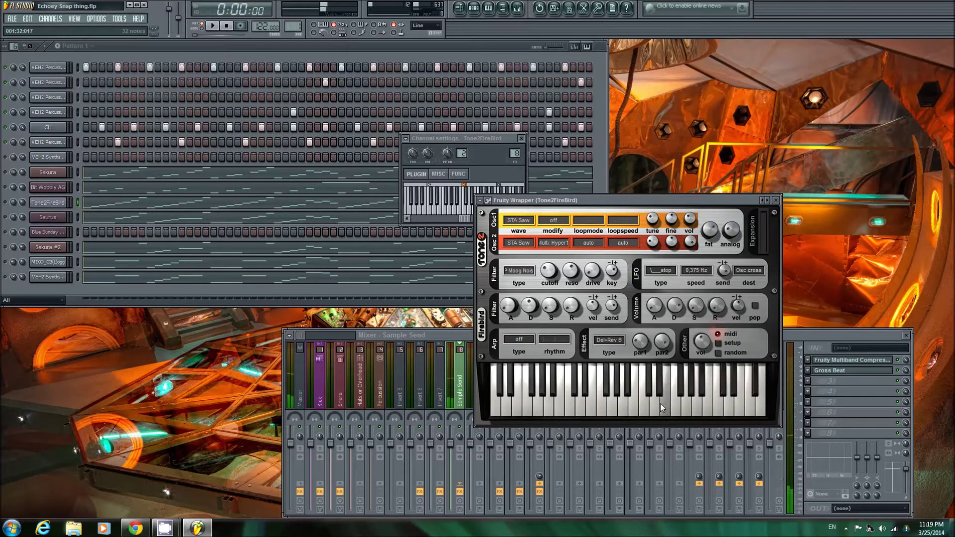
left_click(9, 209)
key("space")
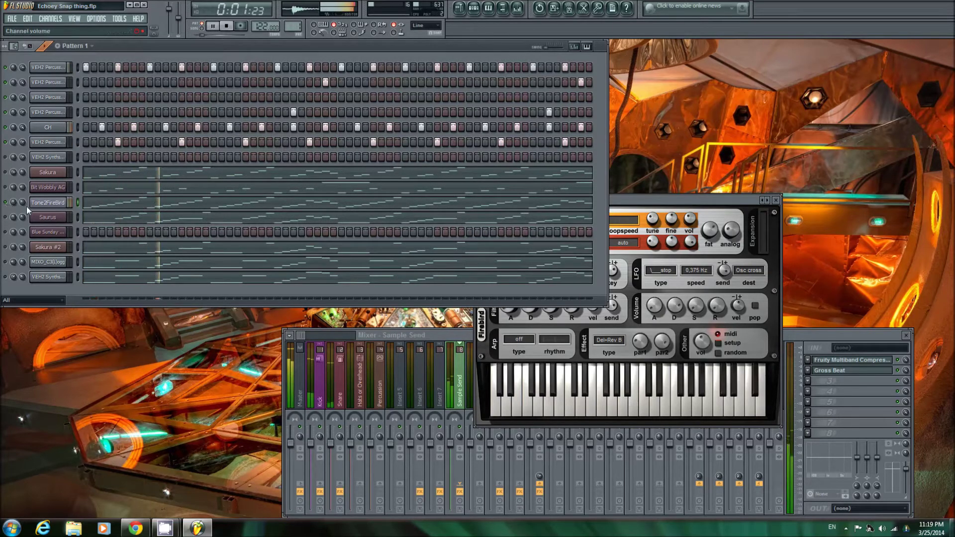
mouse_move(23, 199)
left_mouse_down()
mouse_move(20, 172)
mouse_move(23, 204)
left_mouse_up()
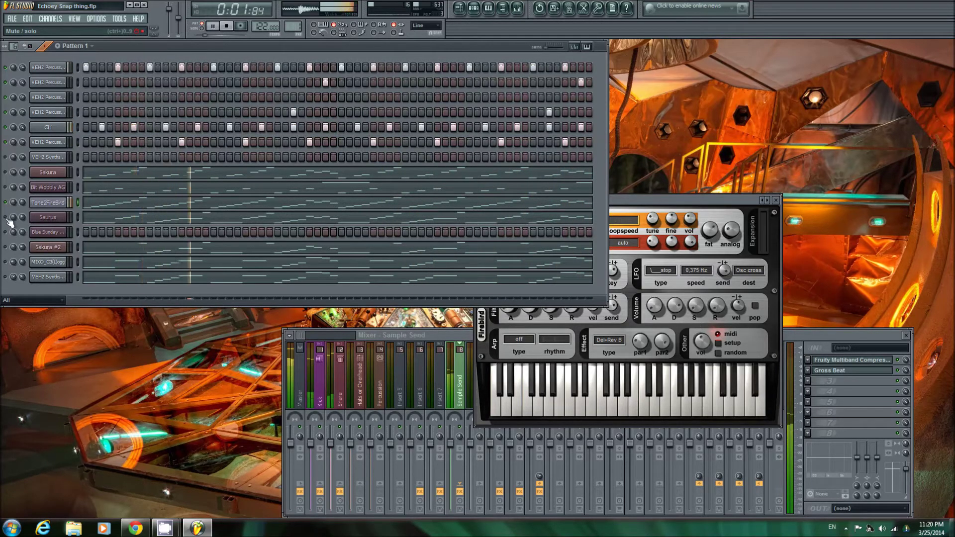
key("space")
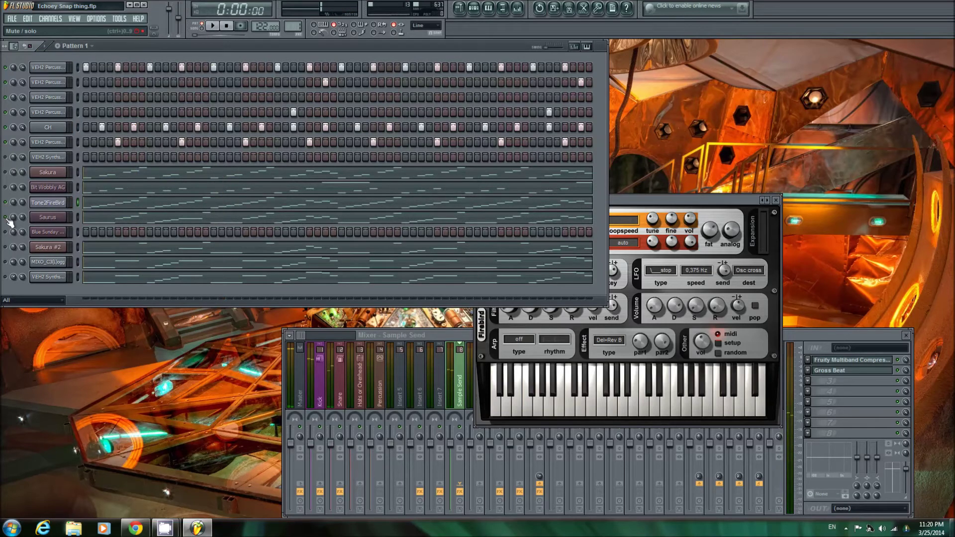
Step: Audition notes on the Saurus synth and play the pattern with the Saurus channel included
left_click(47, 217)
left_click(390, 427)
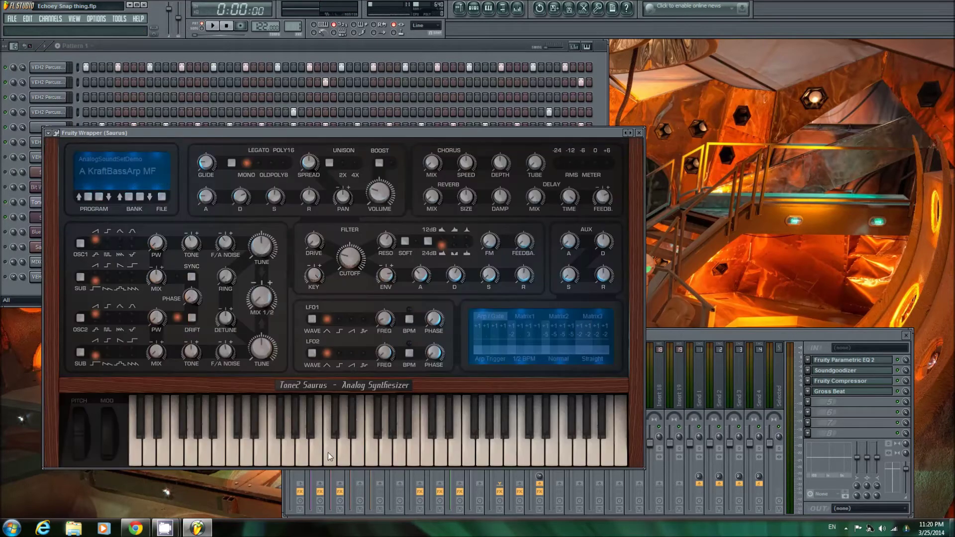
left_click(348, 455)
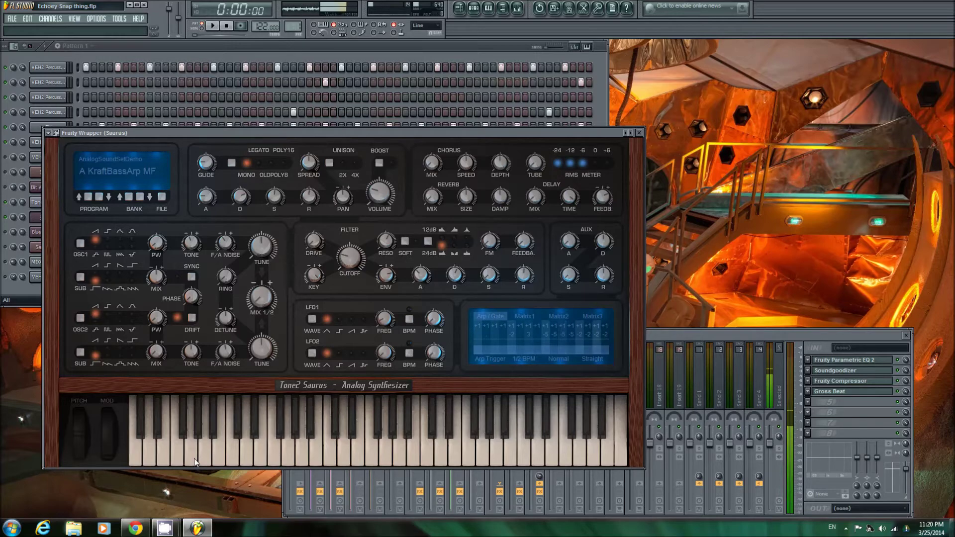
left_click(271, 52)
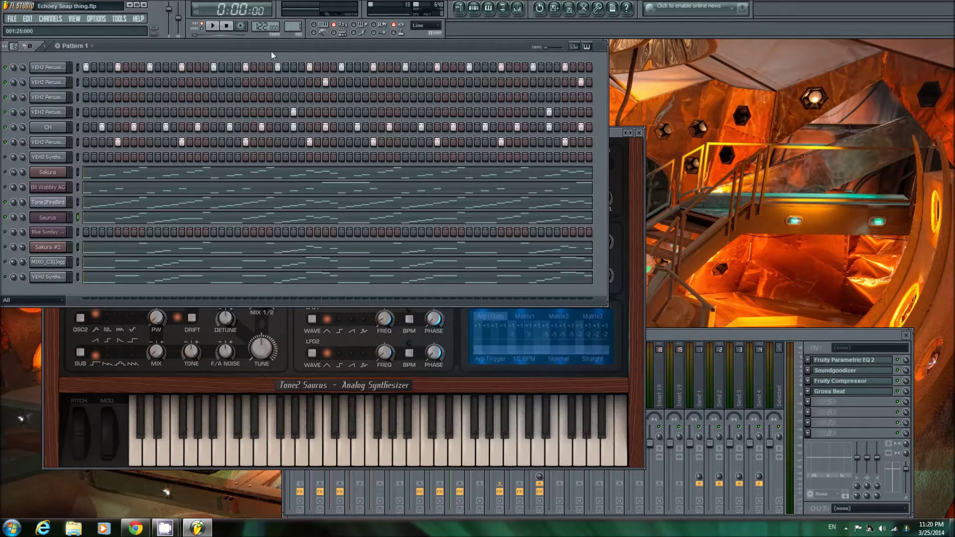
key("space")
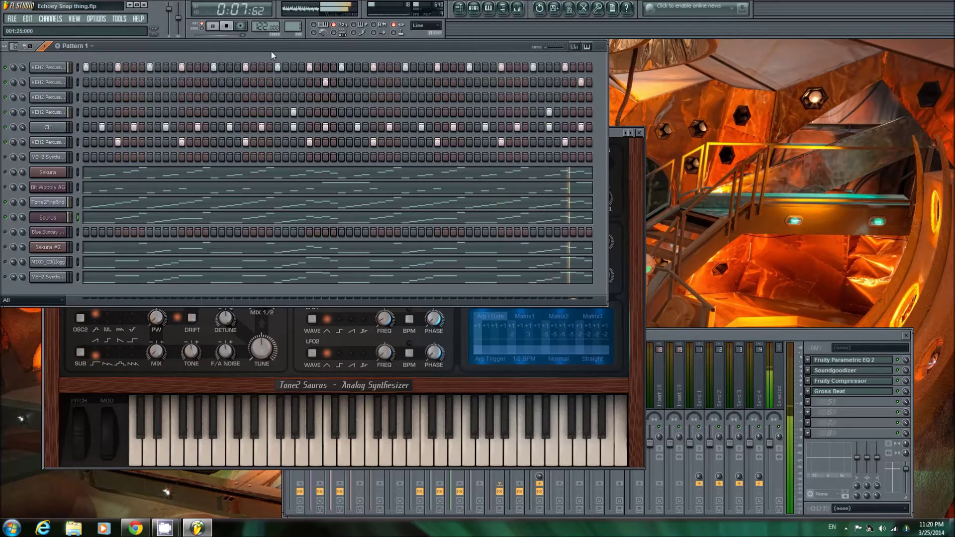
key("space")
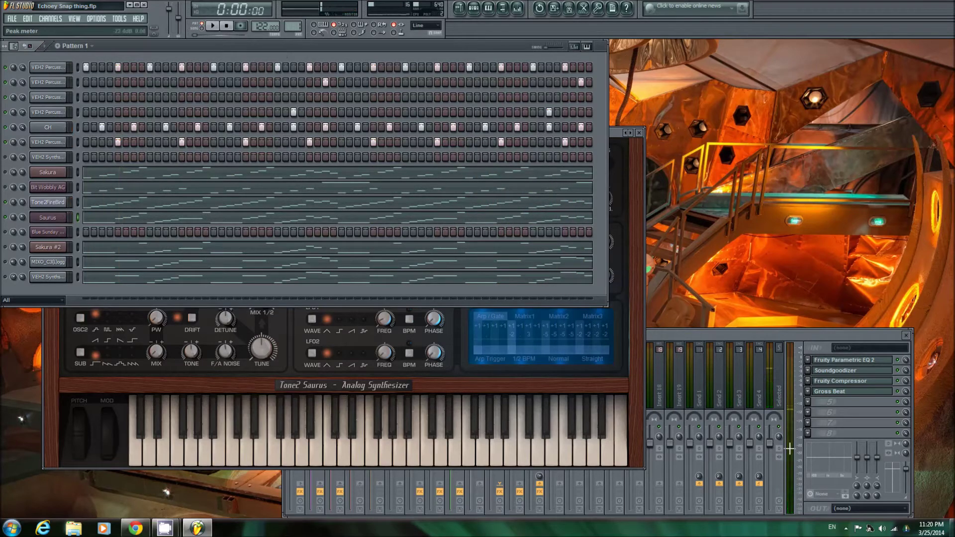
Step: Move the mixer up beside the step sequencer and check which mixer track the kick channel is routed to
left_click_drag(747, 335, 779, 182)
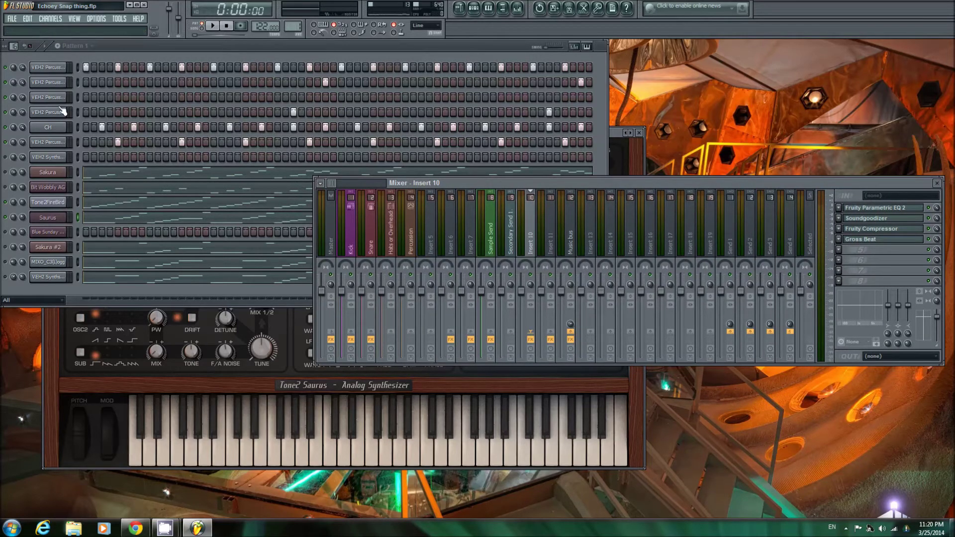
left_click(53, 68)
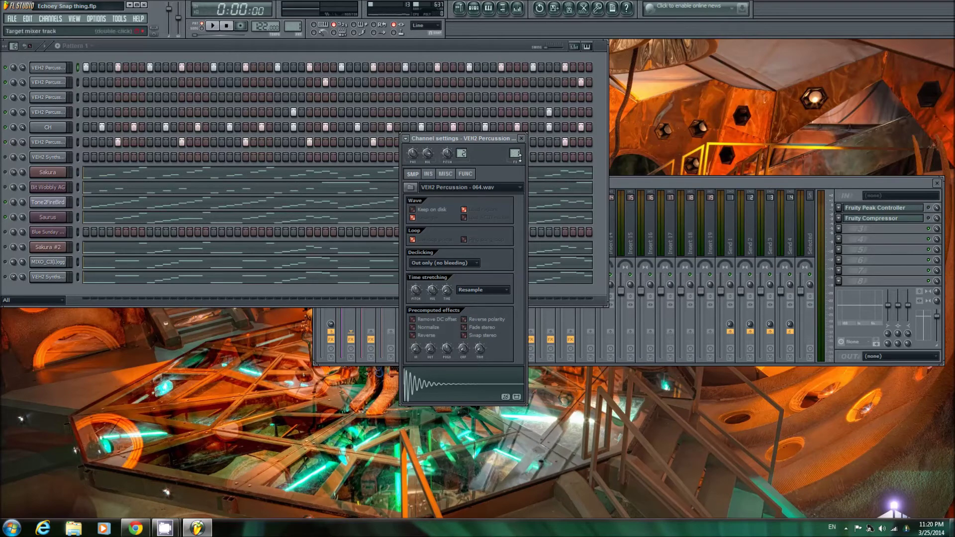
left_click(614, 181)
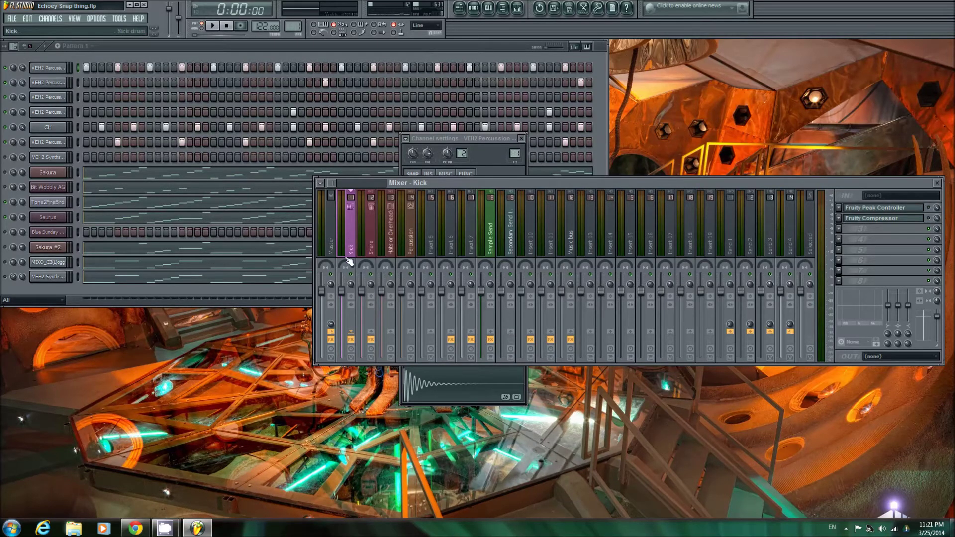
Step: Set the CH channel's target mixer track to Kick, and check the VEH2 Percussion - 222 snare channel's mixer routing
left_click(48, 127)
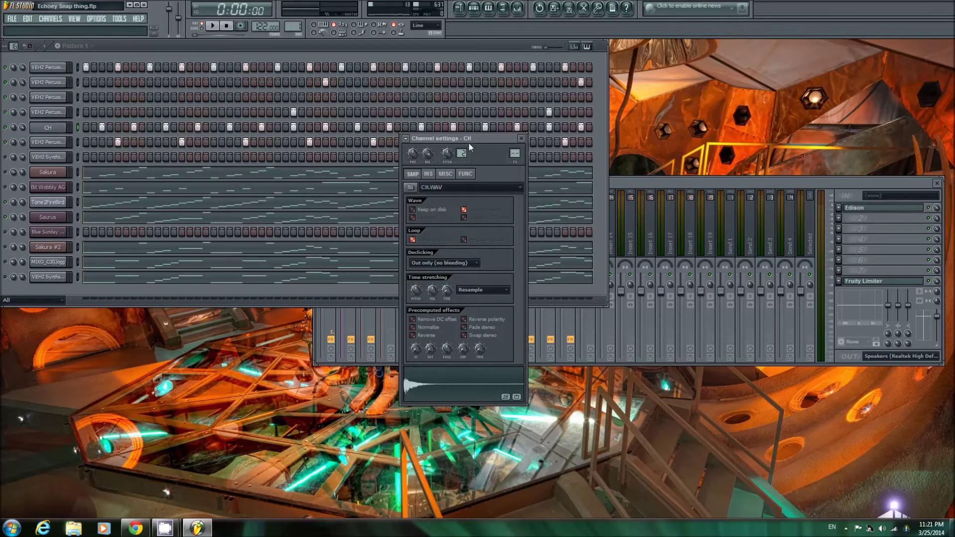
scroll(516, 153, "up", 1)
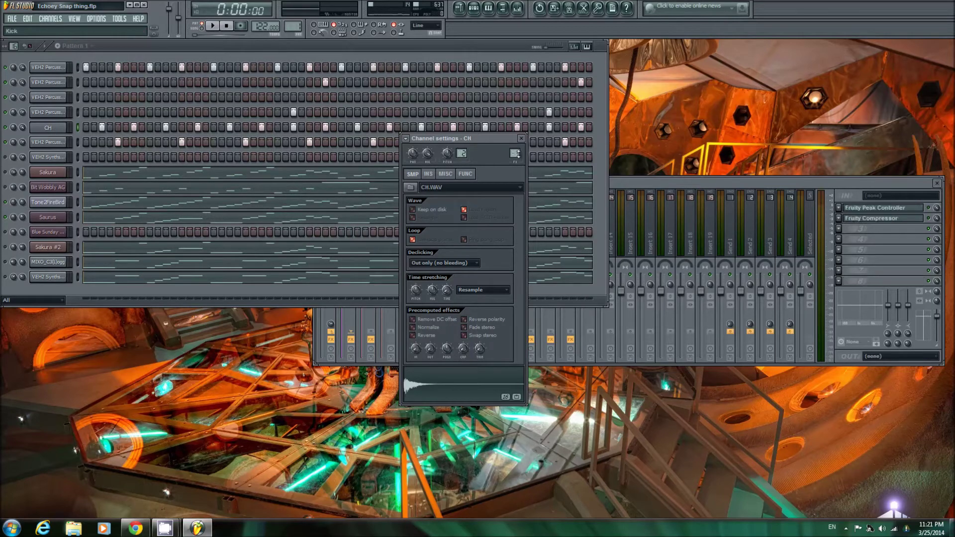
left_click(63, 144)
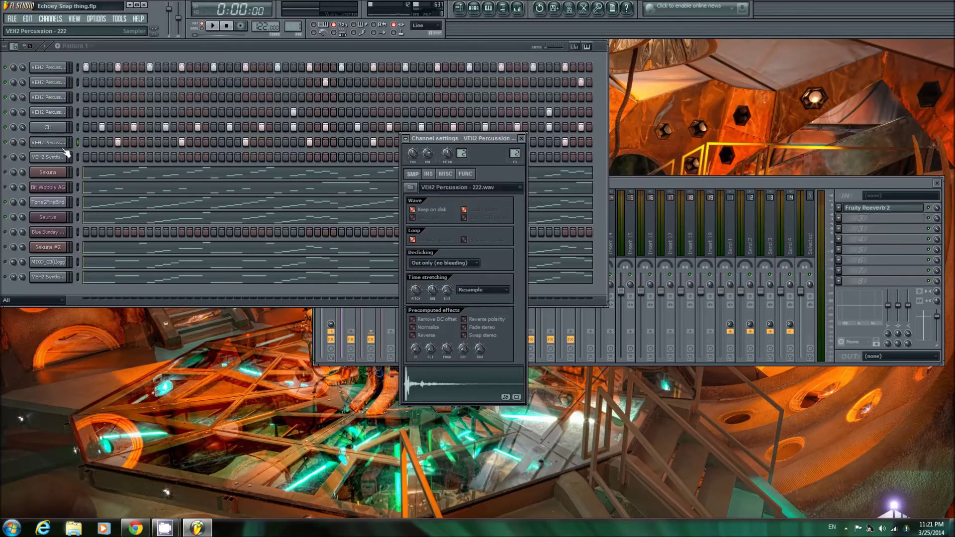
left_click(657, 185)
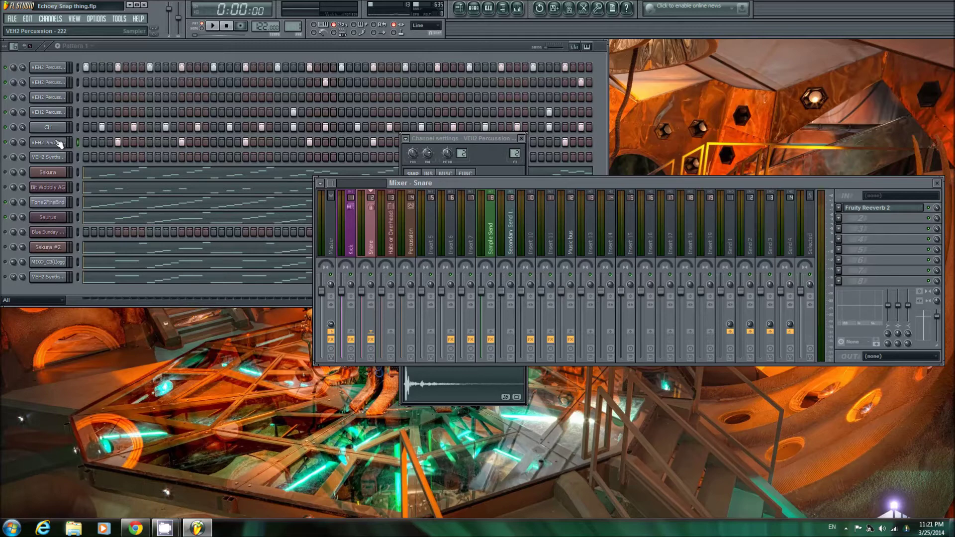
Step: Check the Saurus channel's routing to mixer track Insert 10 and play the pattern to watch the mixer levels
left_click(50, 219)
left_click(124, 48)
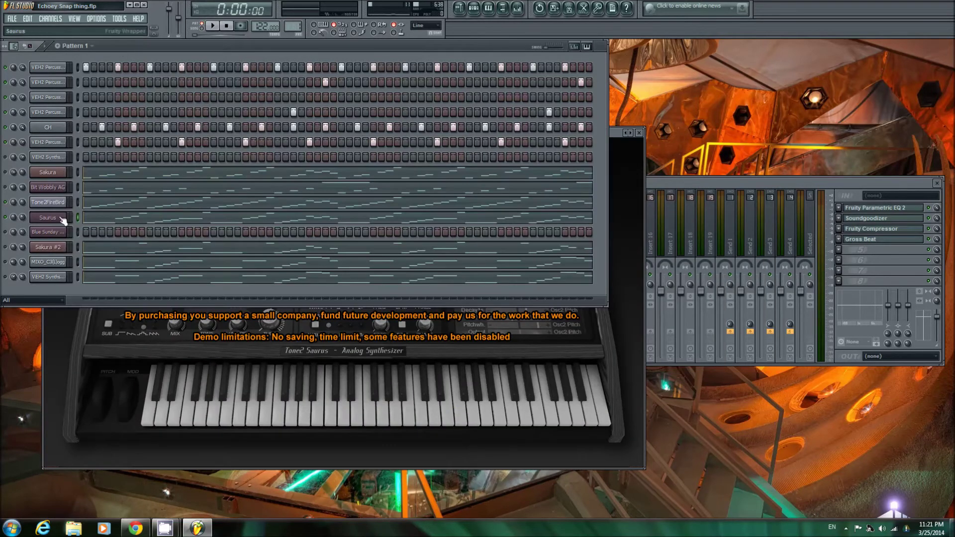
left_click(56, 204)
left_click(56, 218)
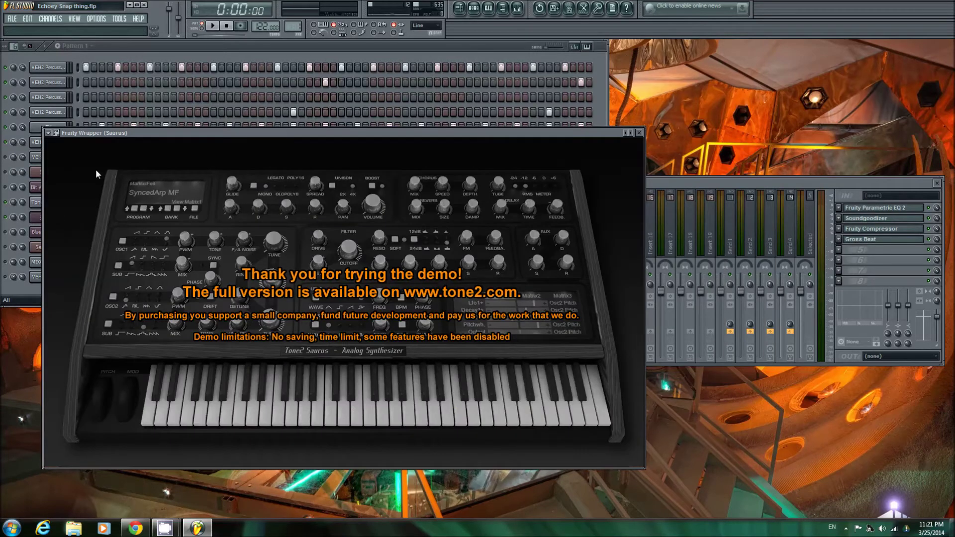
left_click(190, 52)
left_click(685, 208)
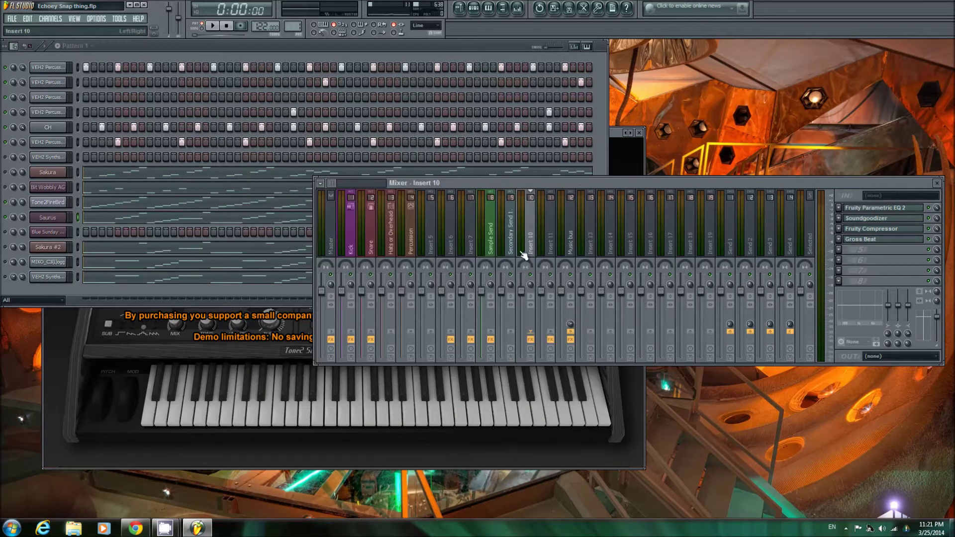
key("space")
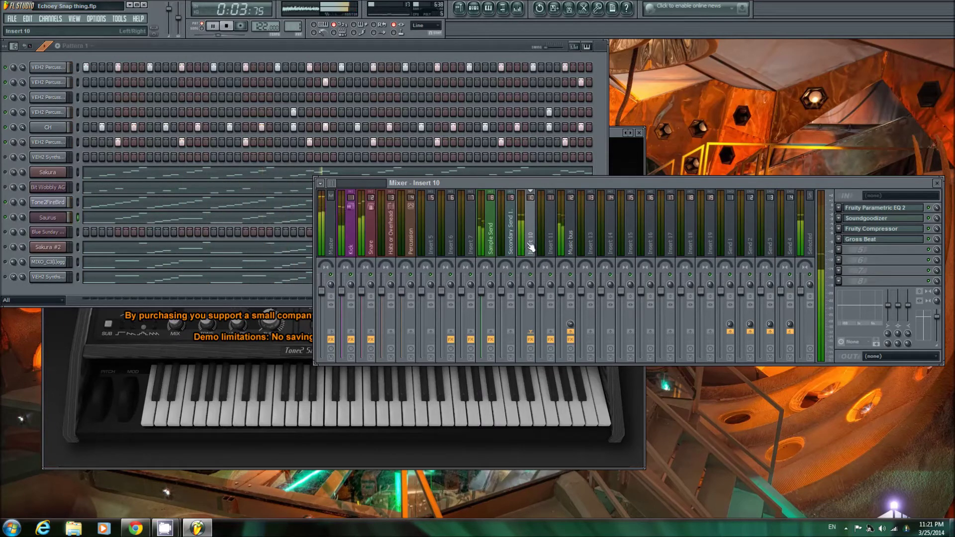
key("space")
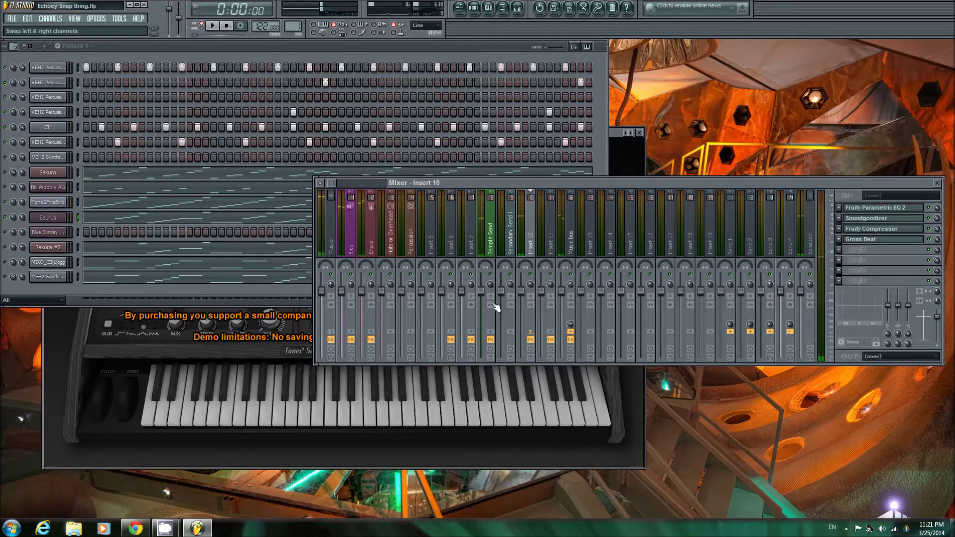
Step: Select the Kick mixer track and play the drums with the synth channels muted to watch the levels
left_click(351, 238)
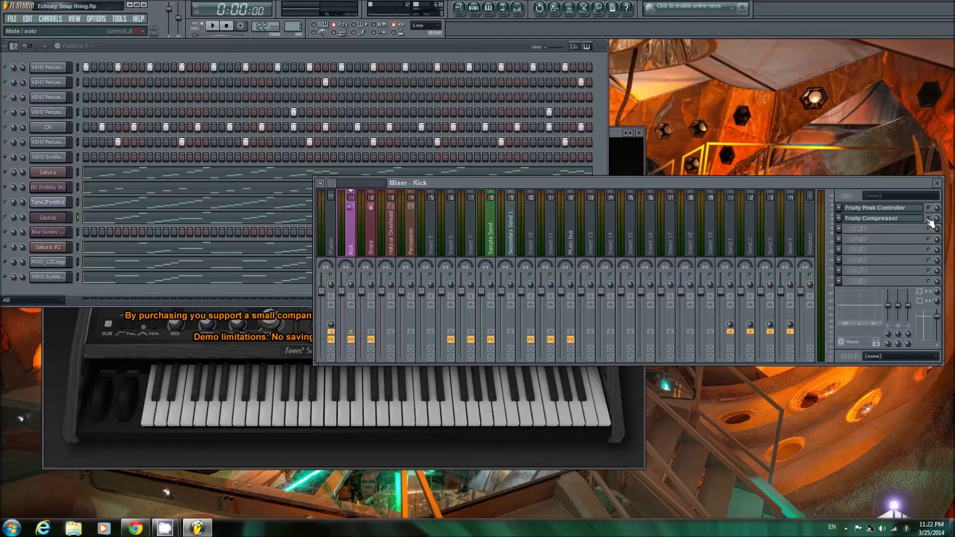
left_click(10, 205)
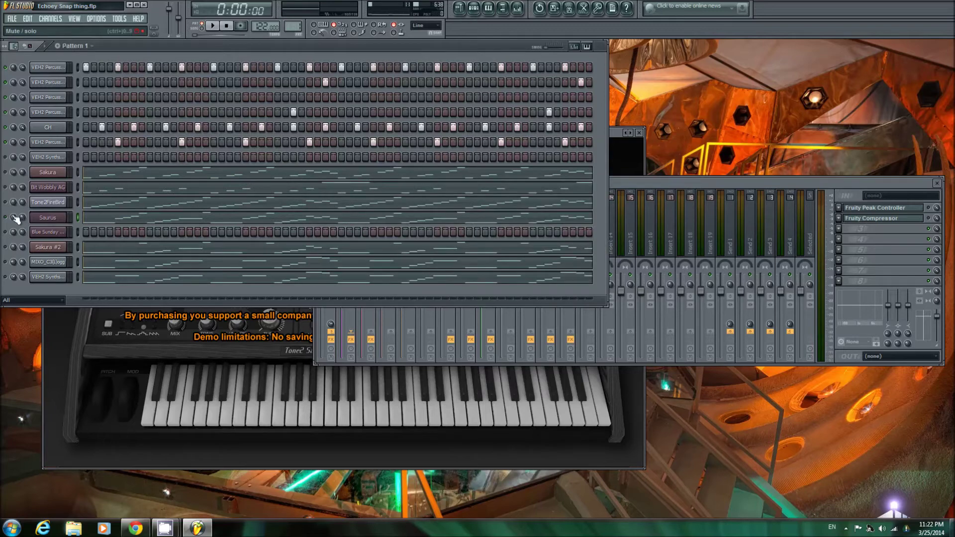
key("F9")
key("space")
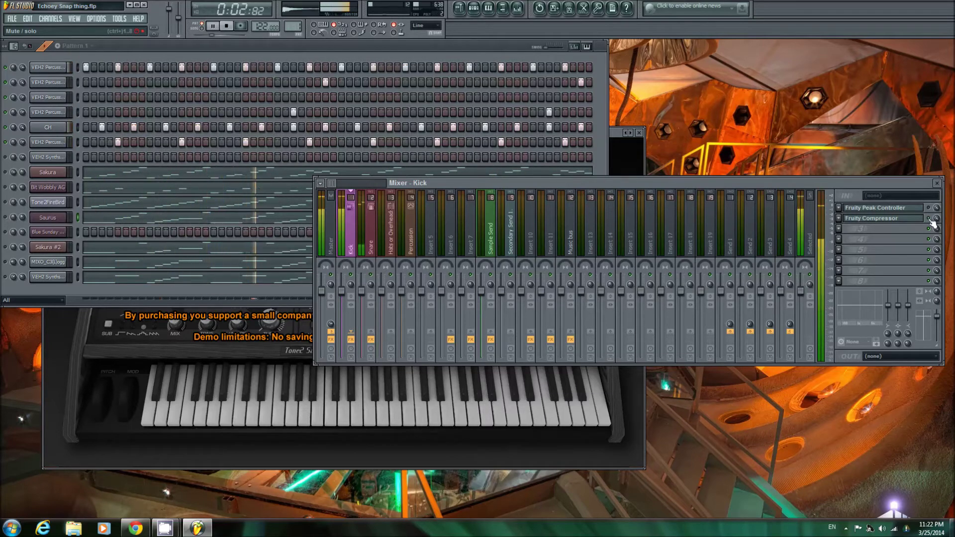
key("space")
Step: Clear the Fruity Peak Controller from the Kick track's first effect slot and load a new Fruity Peak Controller there
left_click(903, 208)
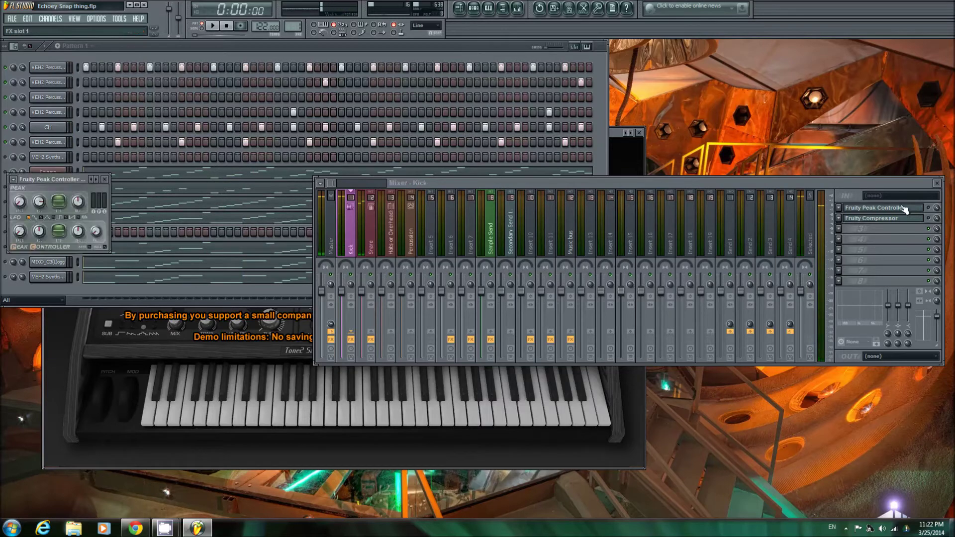
left_click(933, 214)
left_click(866, 209)
left_click(866, 209)
left_click(14, 179)
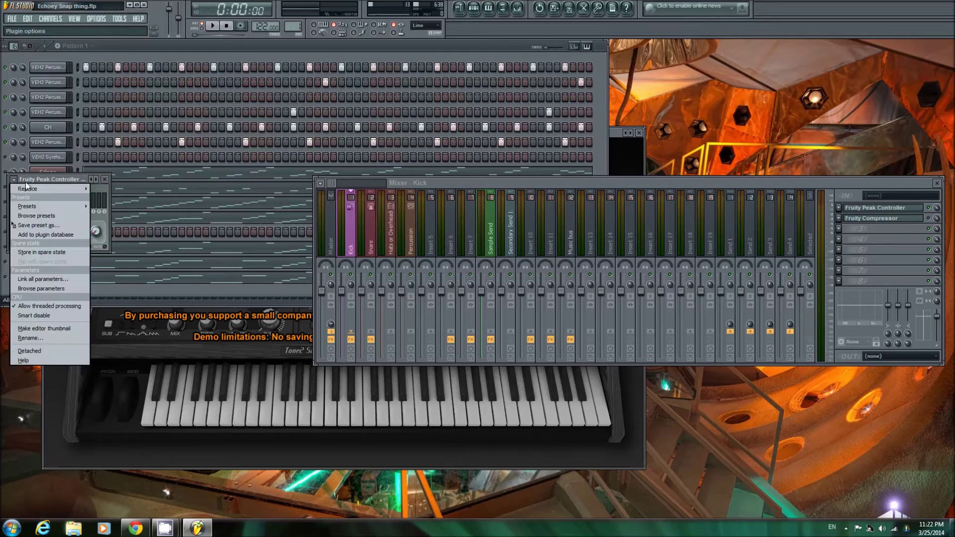
mouse_move(52, 188)
left_click(123, 62)
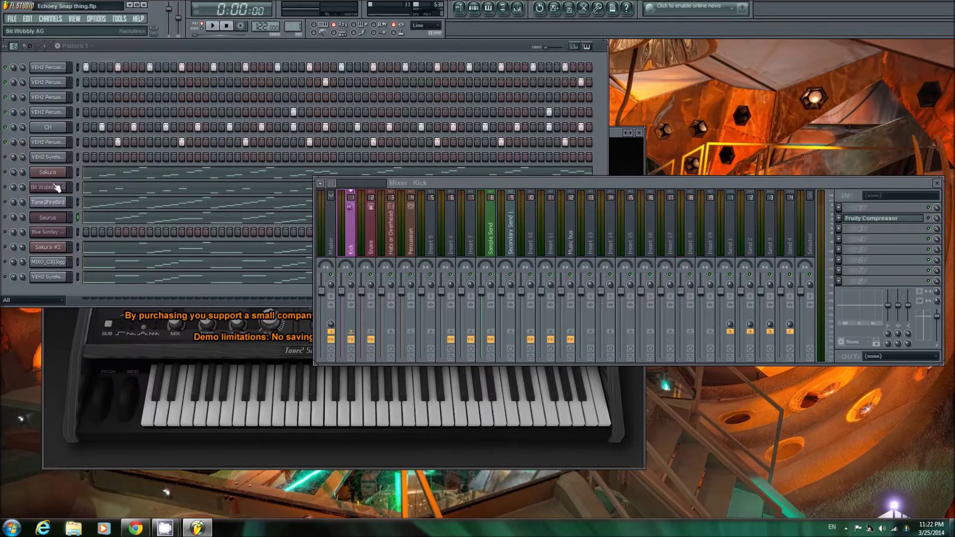
left_click(841, 208)
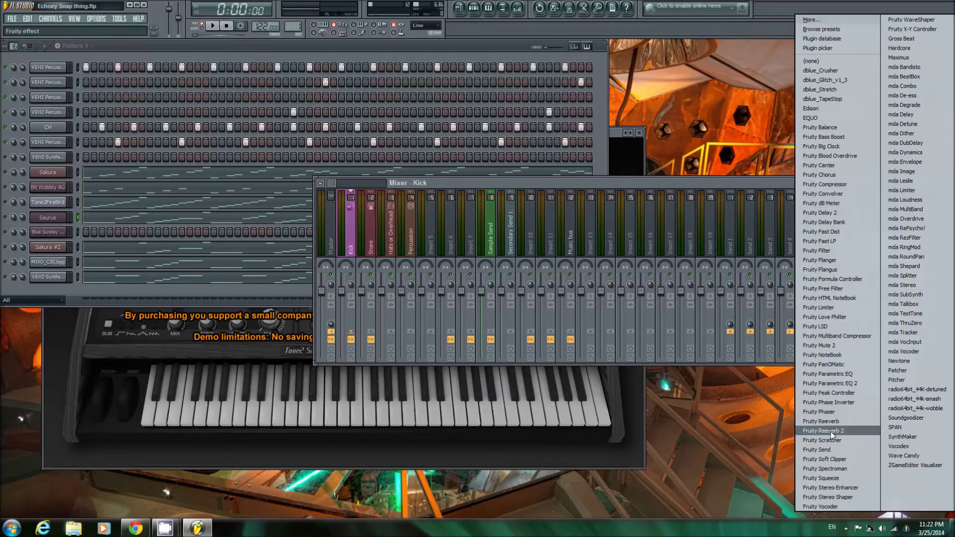
left_click(843, 395)
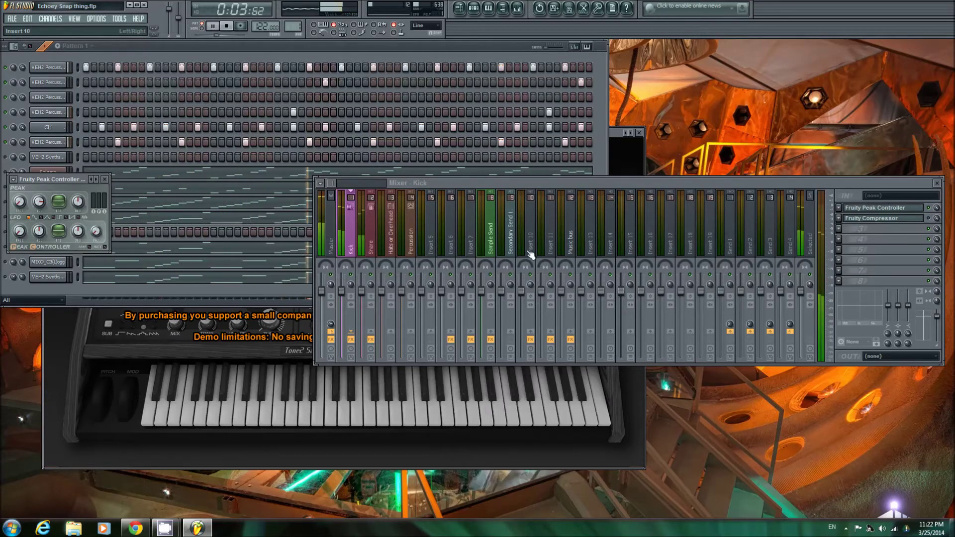
Step: Stop playback, check the Sample Send mixer track, and move the Peak Controller window clear of the channel list
key("space")
left_click(490, 240)
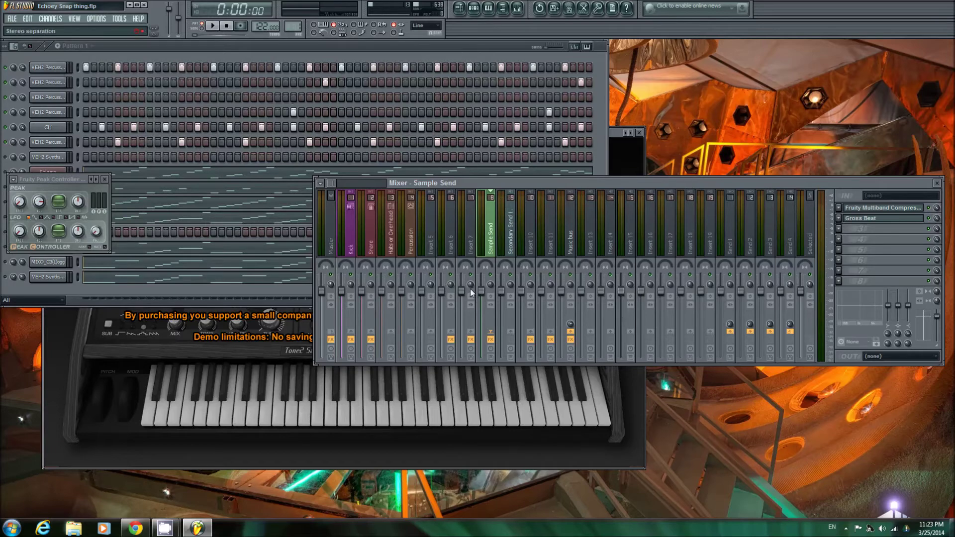
left_click_drag(36, 177, 62, 320)
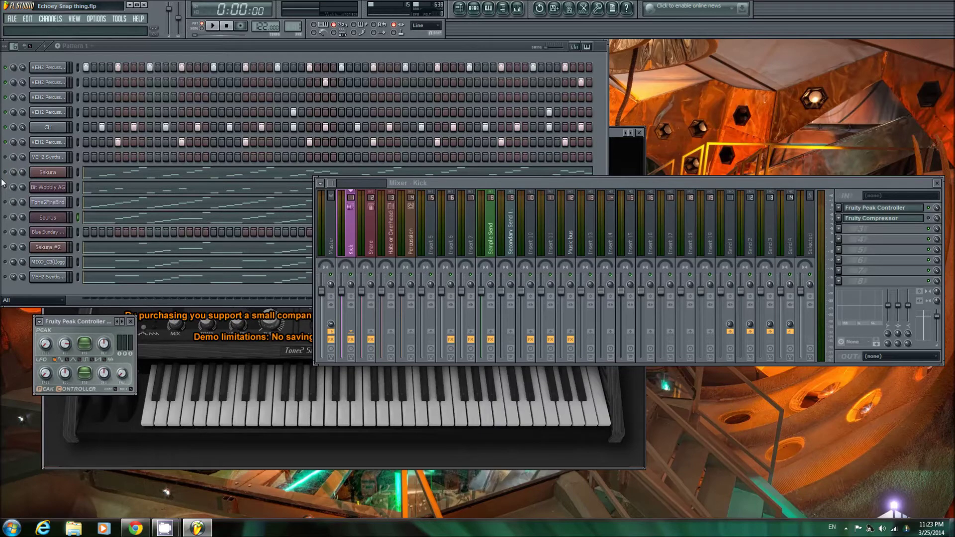
Step: Turn the Tone2FireBird and Saurus channels back on and play the pattern to watch their levels in the mixer
left_click(10, 208)
key("space")
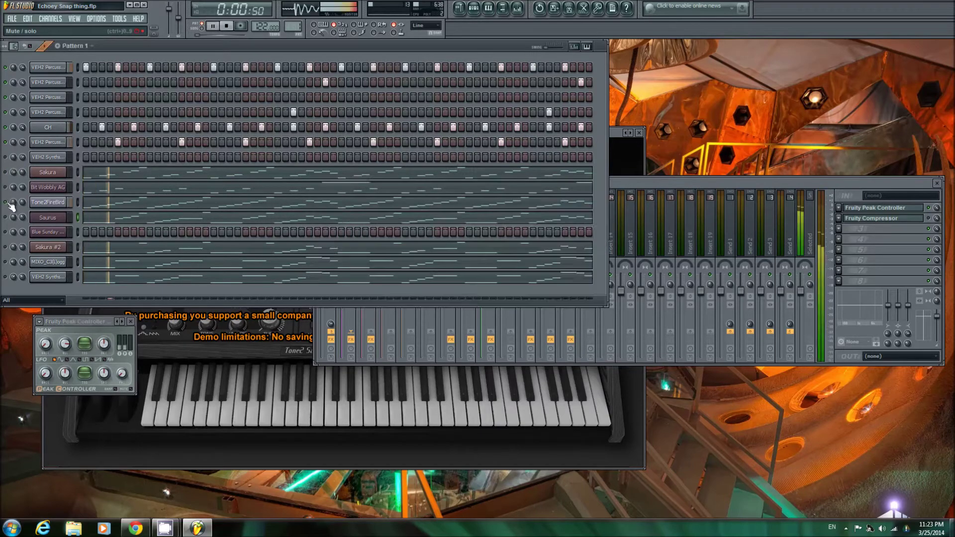
left_click(750, 181)
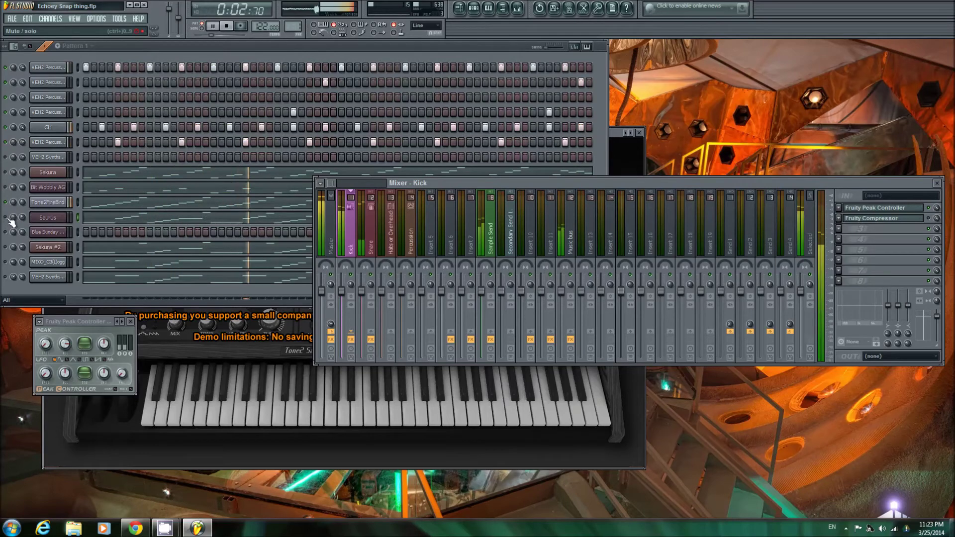
key("F6")
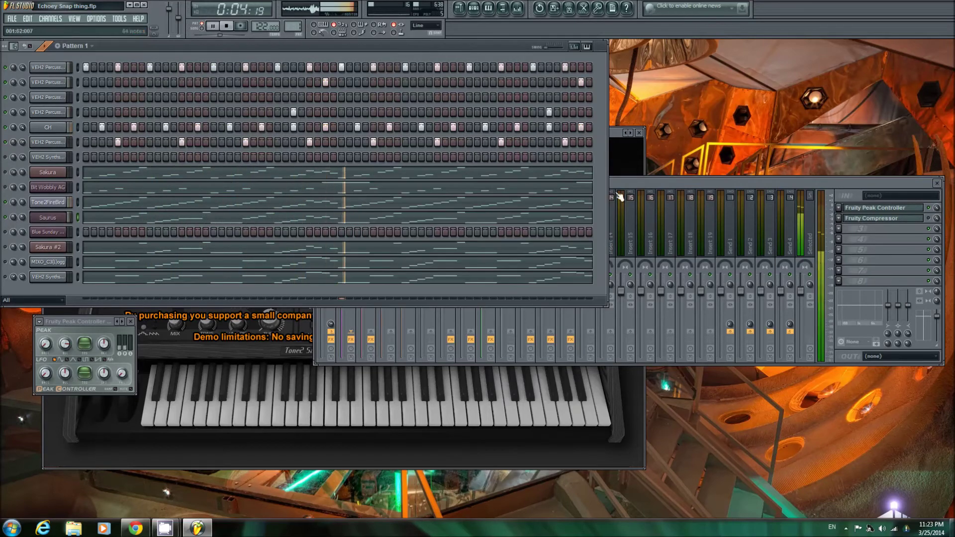
left_click(659, 182)
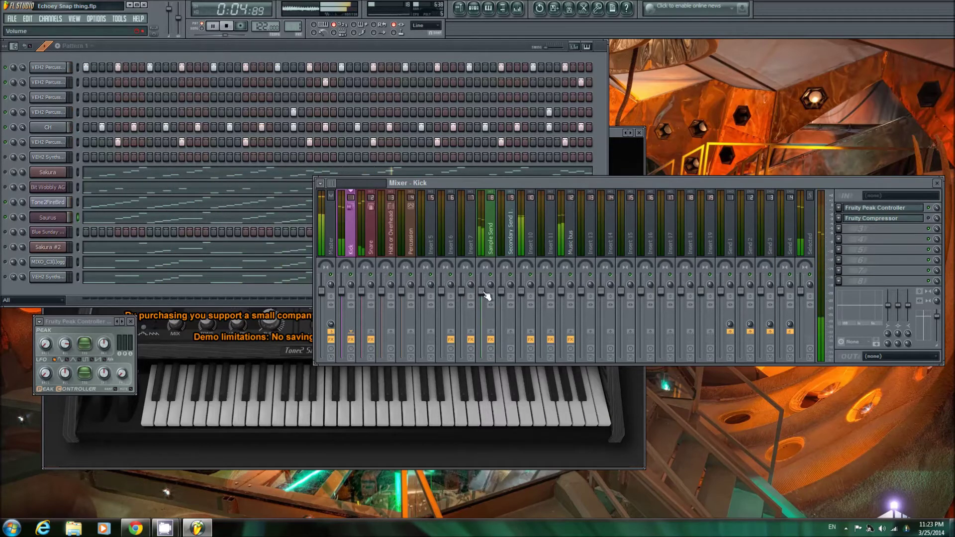
Step: Move the Peak Controller window closer to the mixer and link the Sample Send volume fader to Peak ctrl (Kick) - Peak
left_click_drag(69, 318, 162, 252)
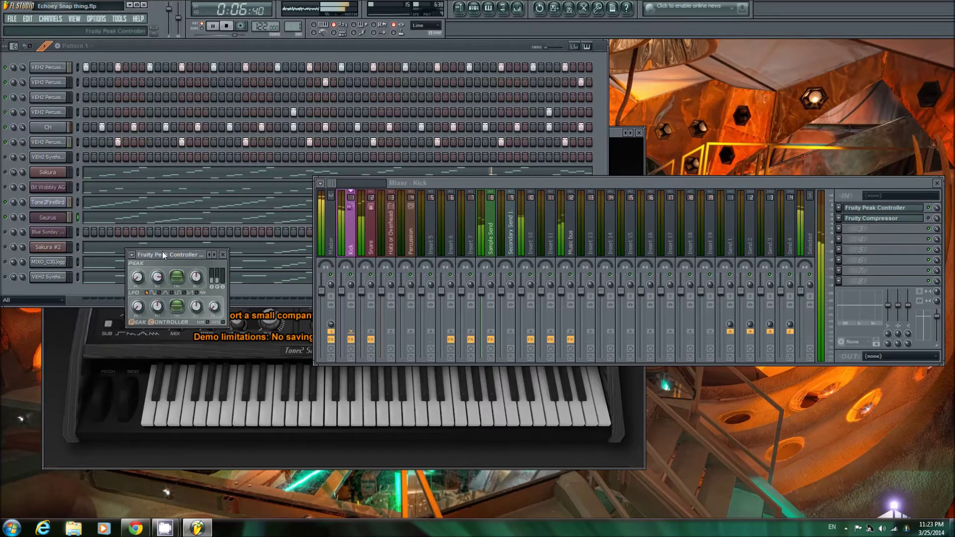
right_click(481, 295)
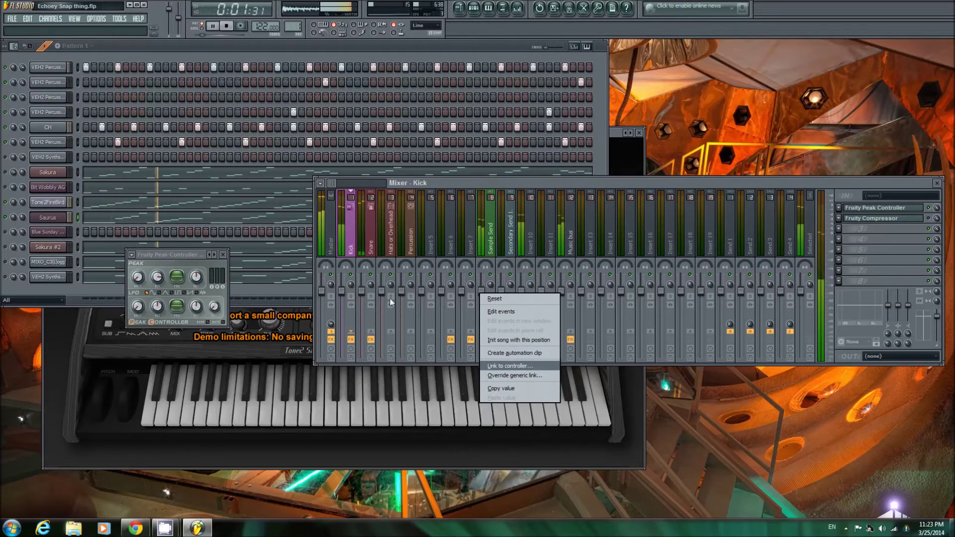
left_click(523, 369)
left_click(466, 269)
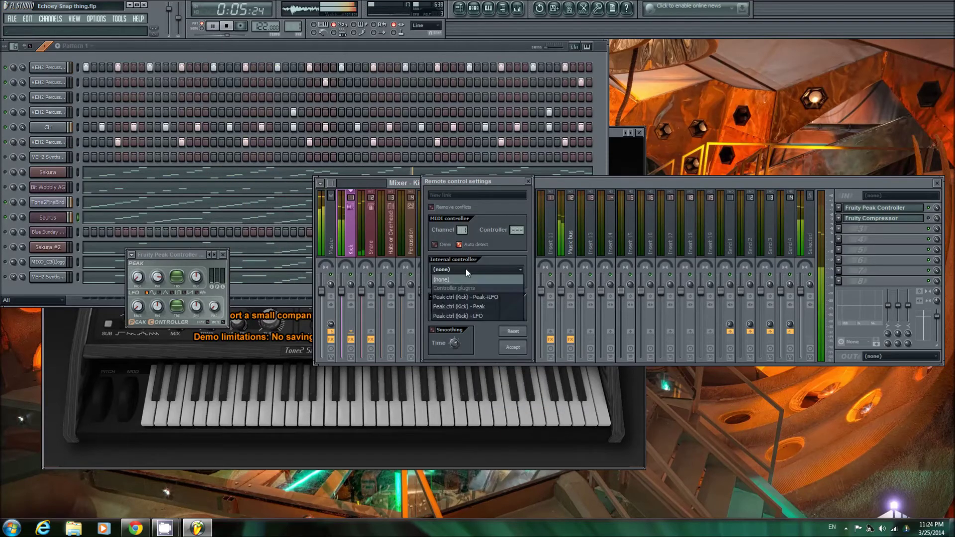
left_click(479, 309)
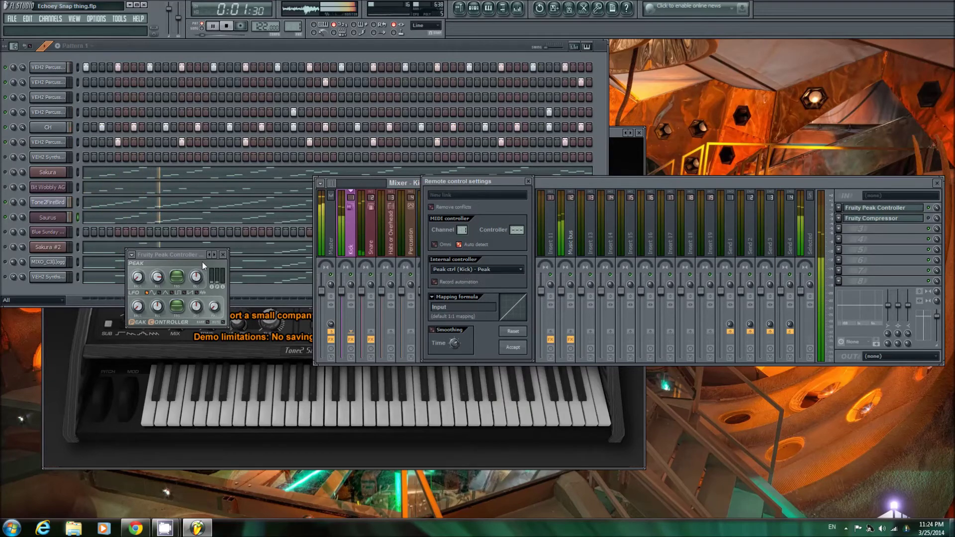
Step: Change the link's inverted mapping formula to .8-Input, accept the link, and pull down the Sample Send volume fader
left_click(433, 297)
left_click(435, 309)
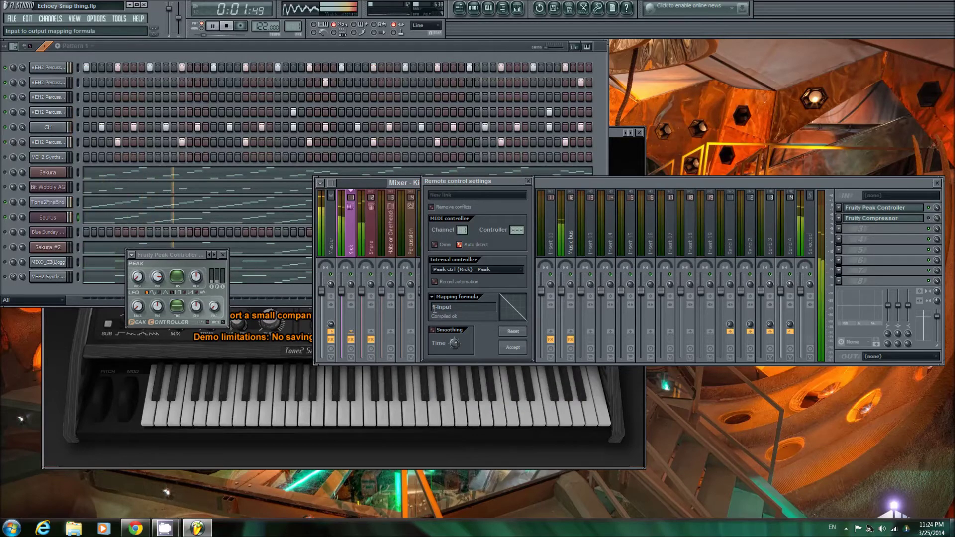
left_click(434, 308)
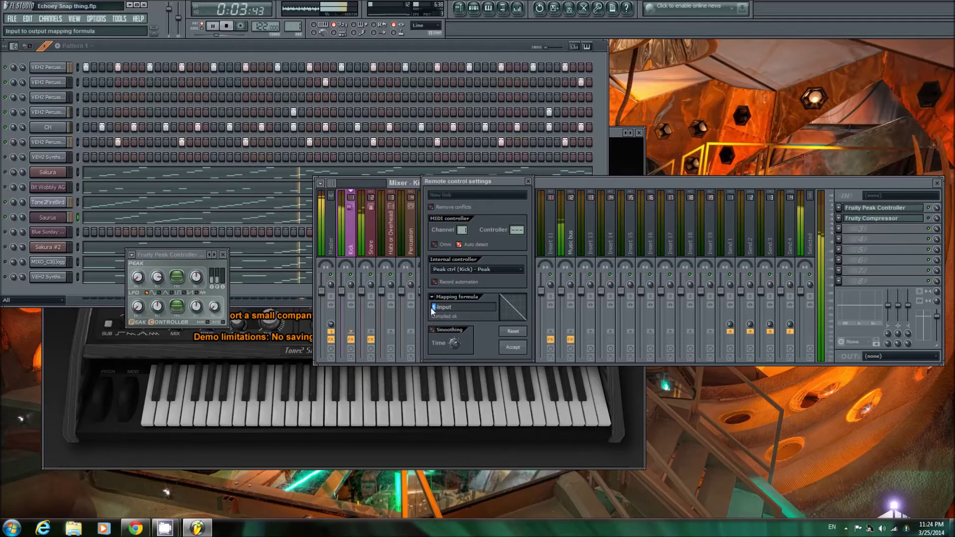
type("1-")
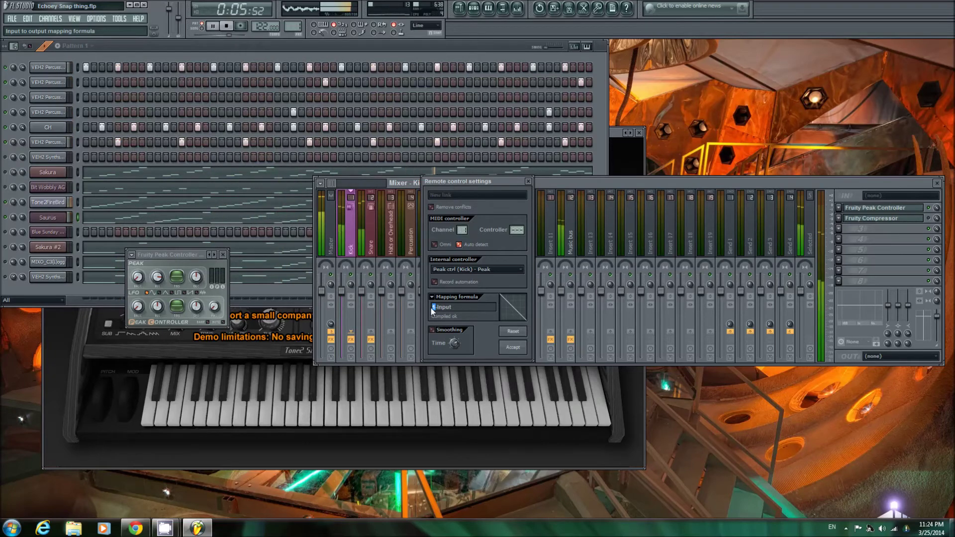
type(".8")
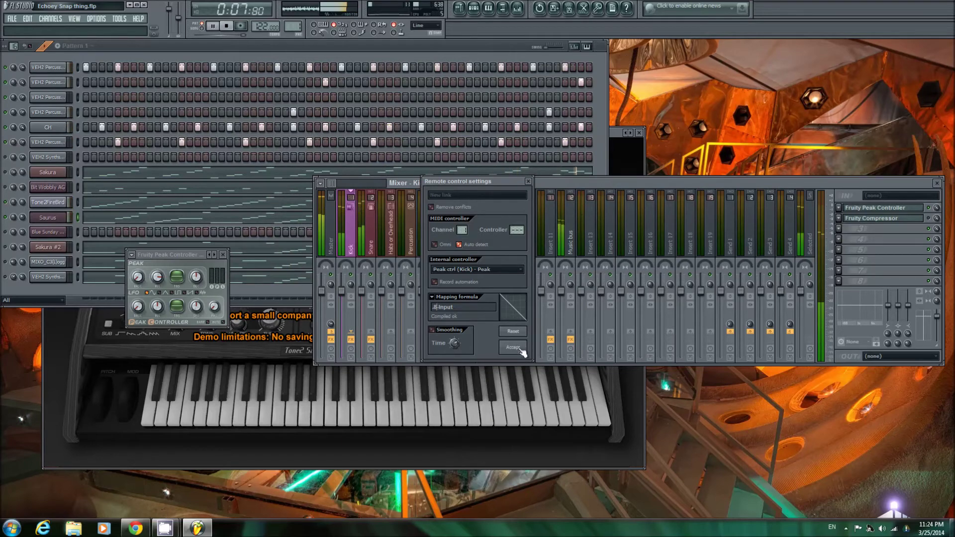
left_click_drag(507, 181, 781, 117)
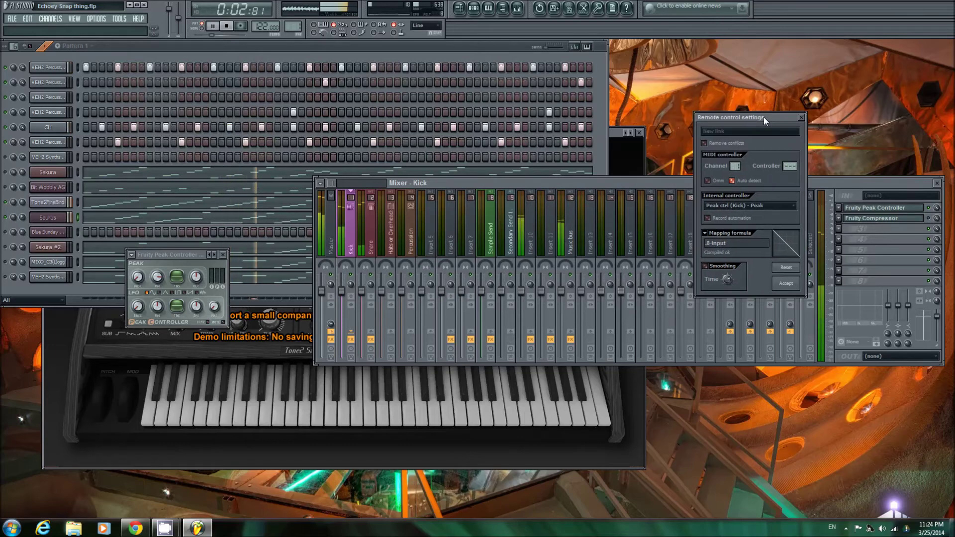
left_click(787, 284)
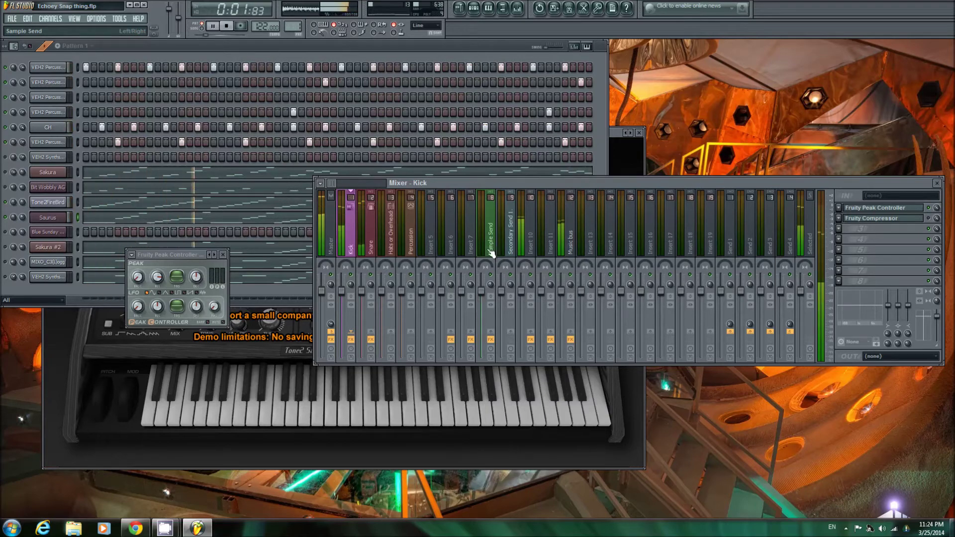
left_click_drag(481, 291, 481, 327)
Step: Link Insert 10's volume fader to Peak ctrl (Kick) - Peak with the formula .8-Input, and toggle the Peak Controller's mute switch
right_click(524, 295)
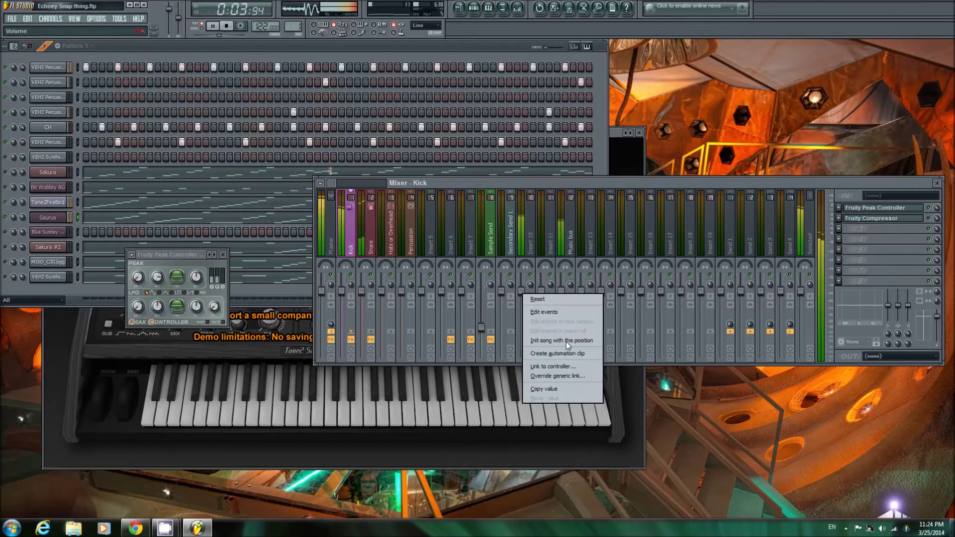
left_click(573, 364)
left_click(477, 269)
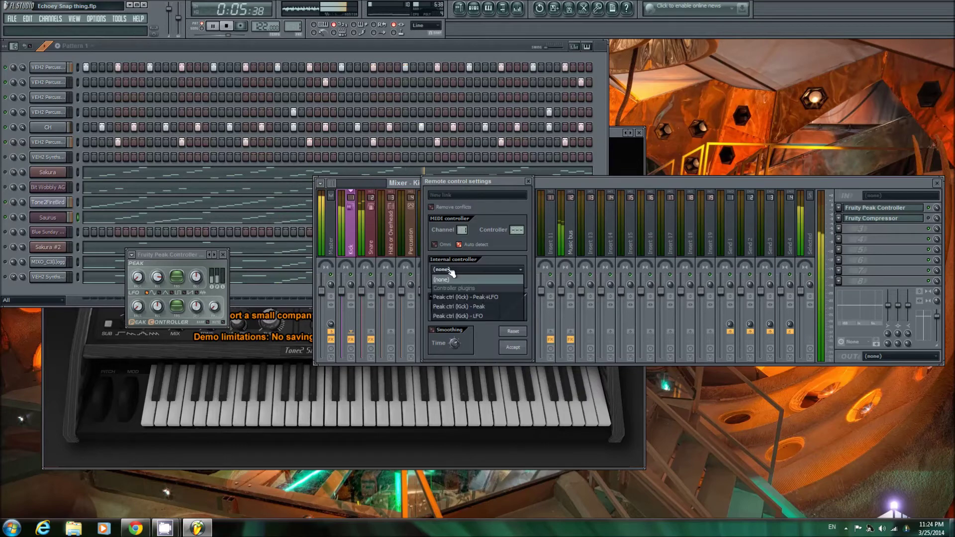
left_click(468, 302)
left_click(433, 297)
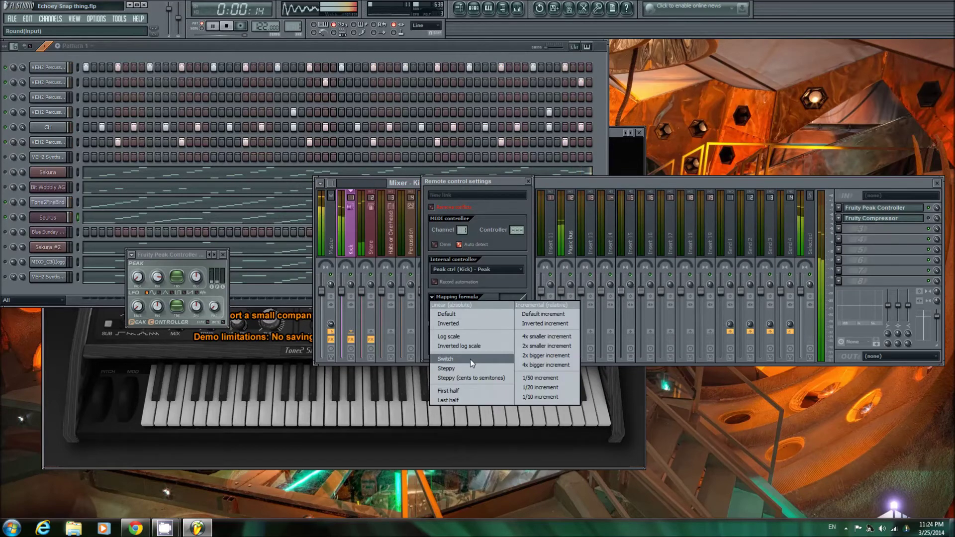
left_click(458, 325)
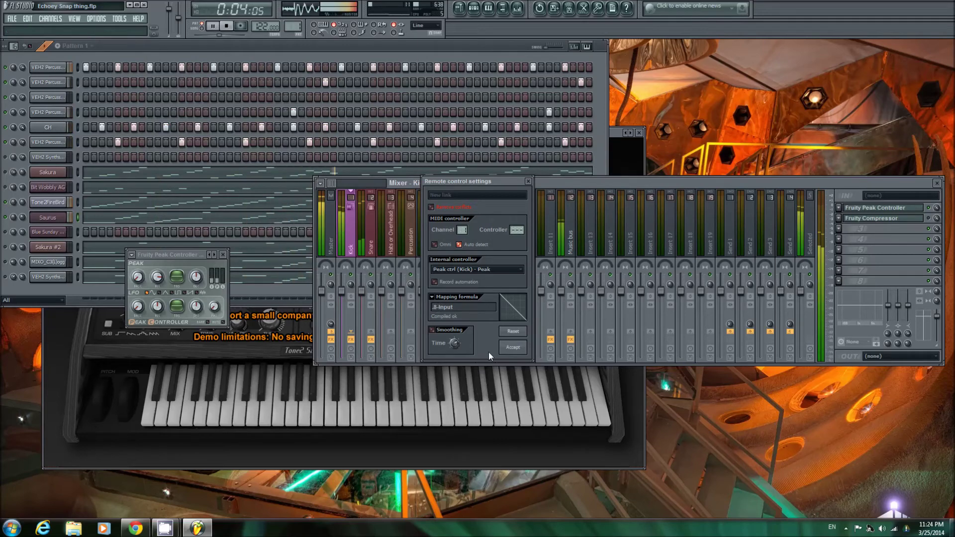
left_click(513, 348)
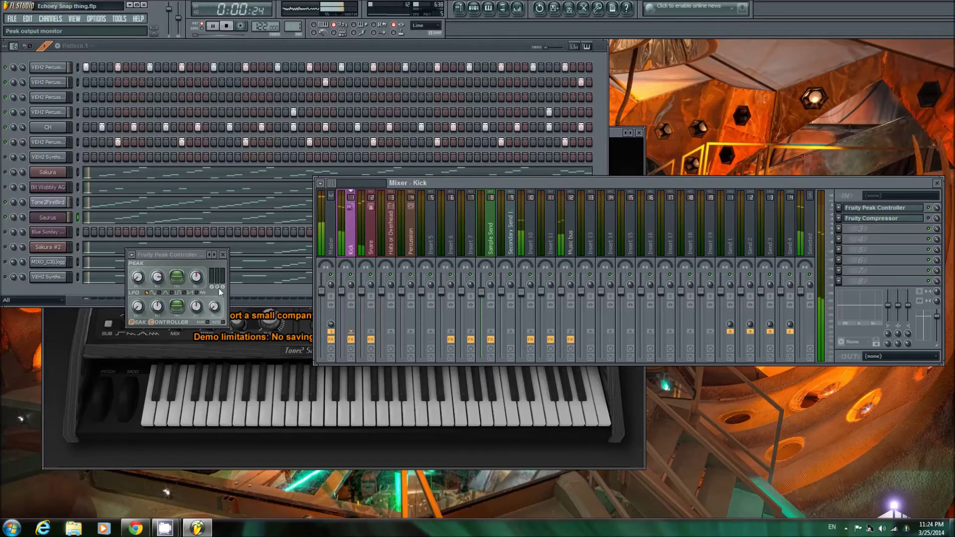
left_click(225, 323)
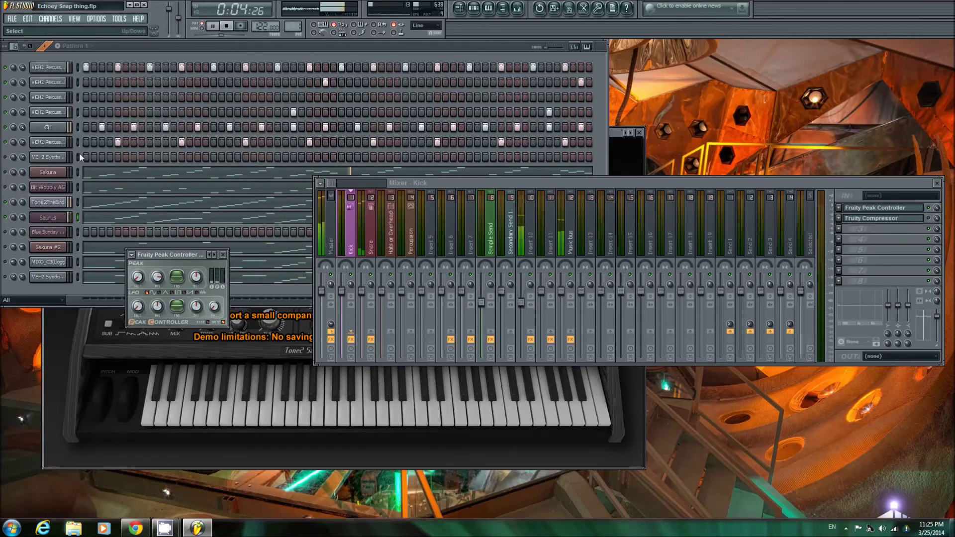
Step: Set the CH channel's target mixer track to 3, Hats or Overheads, and close its channel settings
left_click(56, 129)
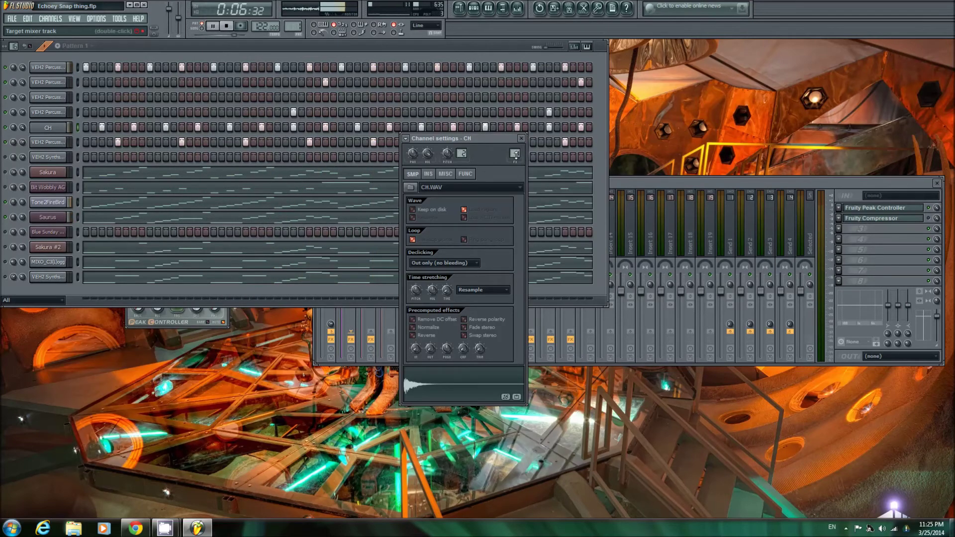
scroll(515, 155, "up", 2)
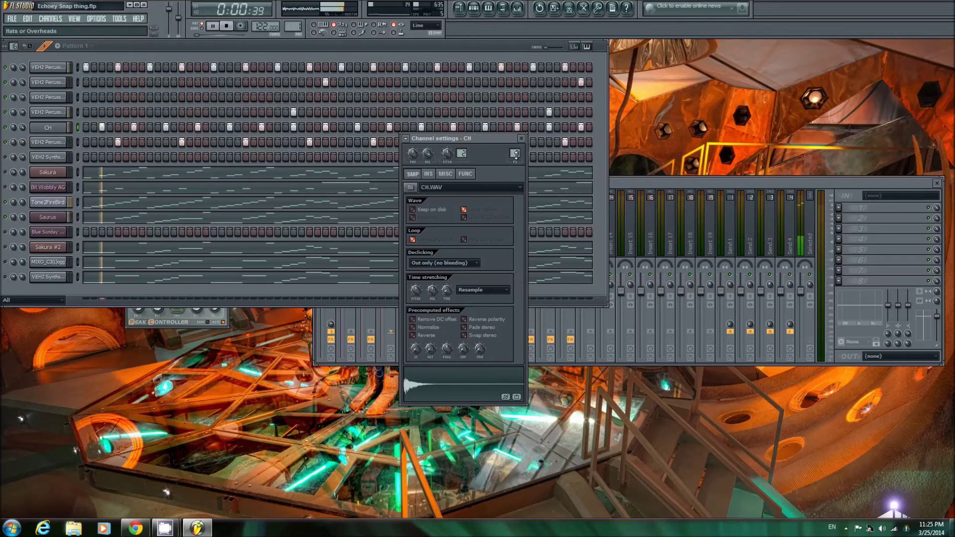
left_click(521, 138)
Step: Bring the mixer and the Peak Controller window back to the front and check the Music bus track's effects
left_click(654, 183)
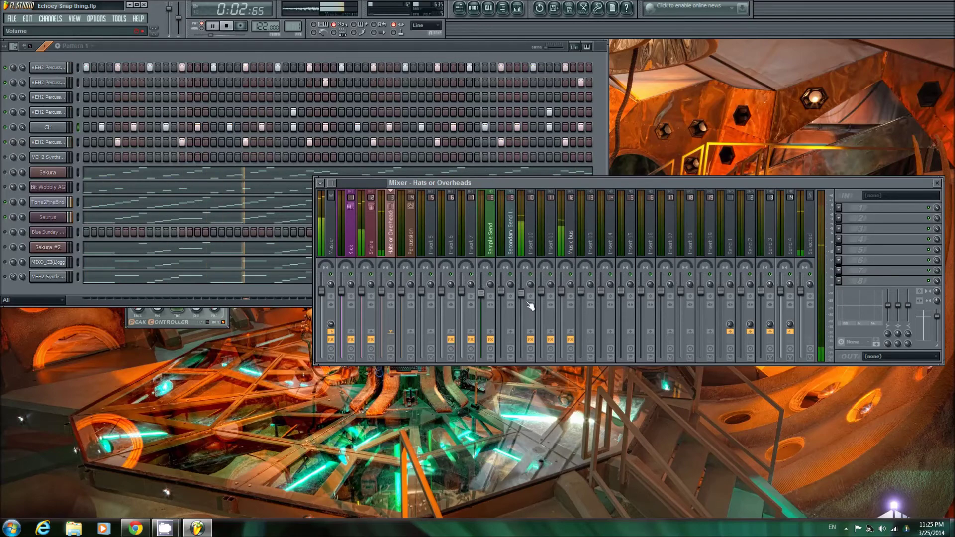
left_click(180, 321)
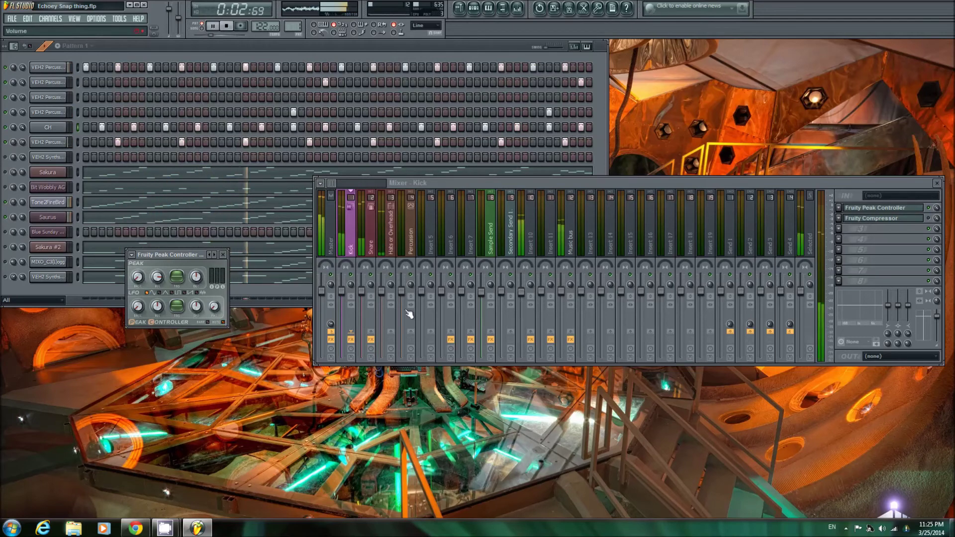
left_click(570, 243)
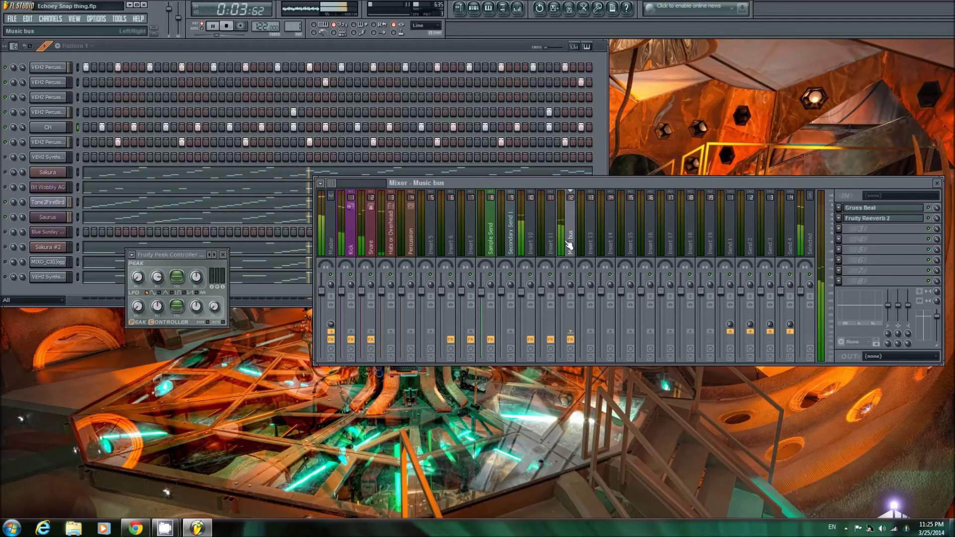
Step: Link the Music bus track's volume fader to the internal controller Peak ctrl (Kick) - Peak
left_click(8, 204)
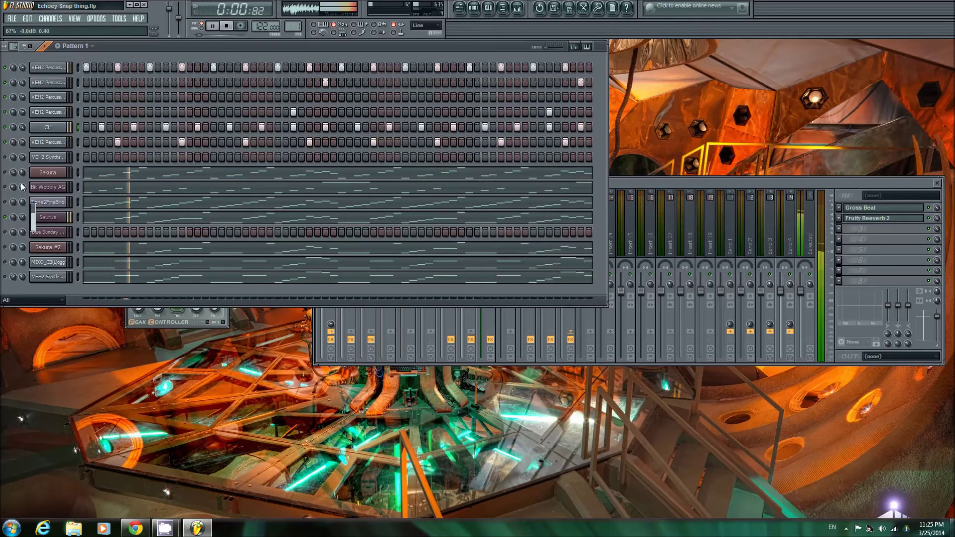
left_click(654, 181)
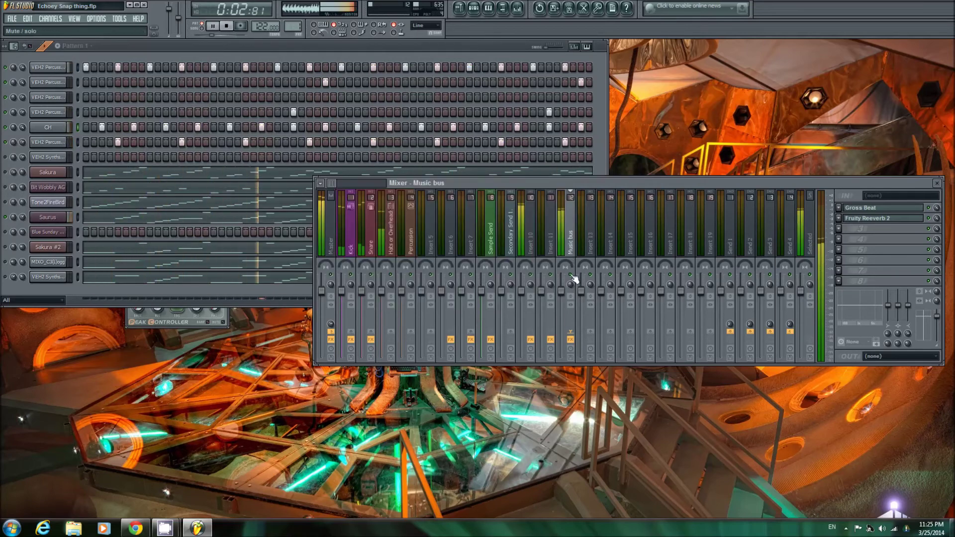
right_click(562, 293)
left_click(587, 359)
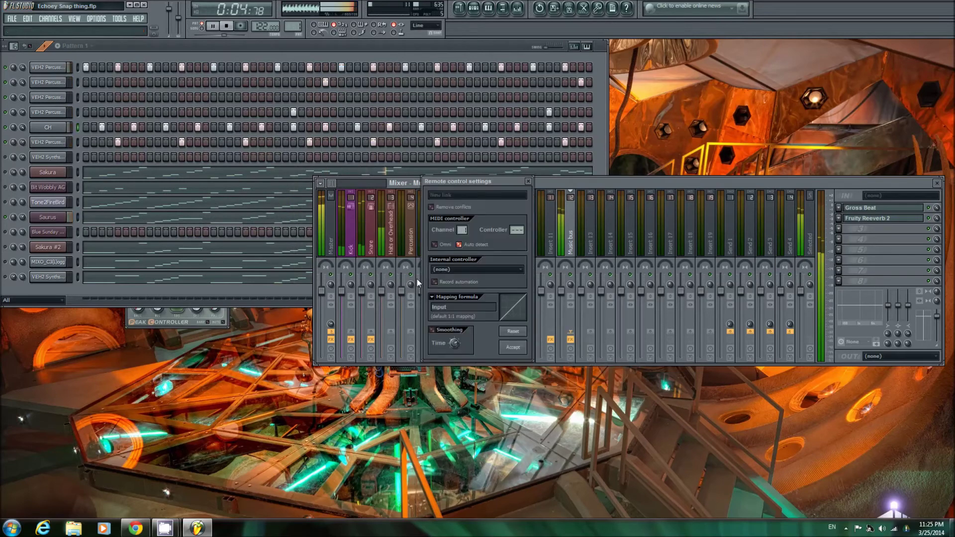
left_click(453, 270)
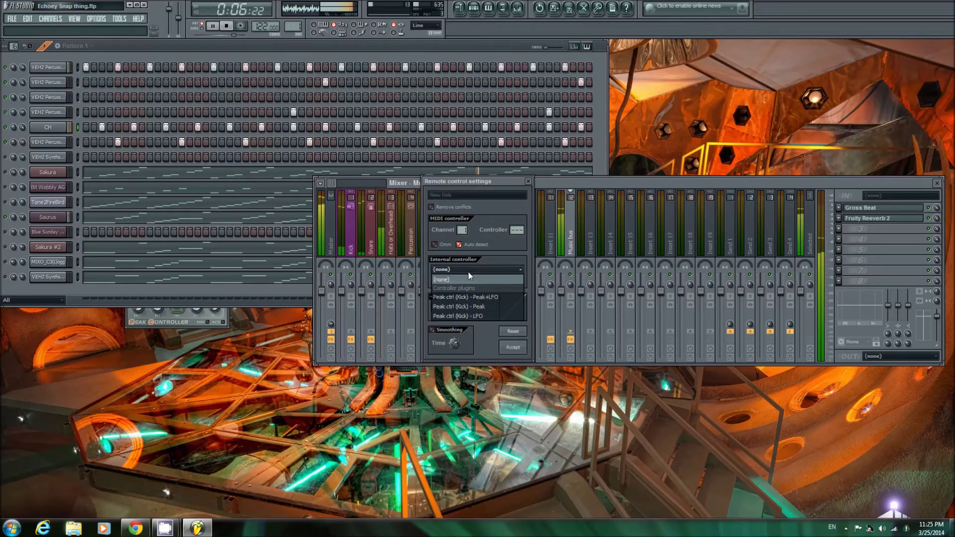
left_click(474, 307)
Step: Change the link's inverted mapping formula to .8-Input and accept the remote control settings
left_click(437, 298)
left_click(441, 309)
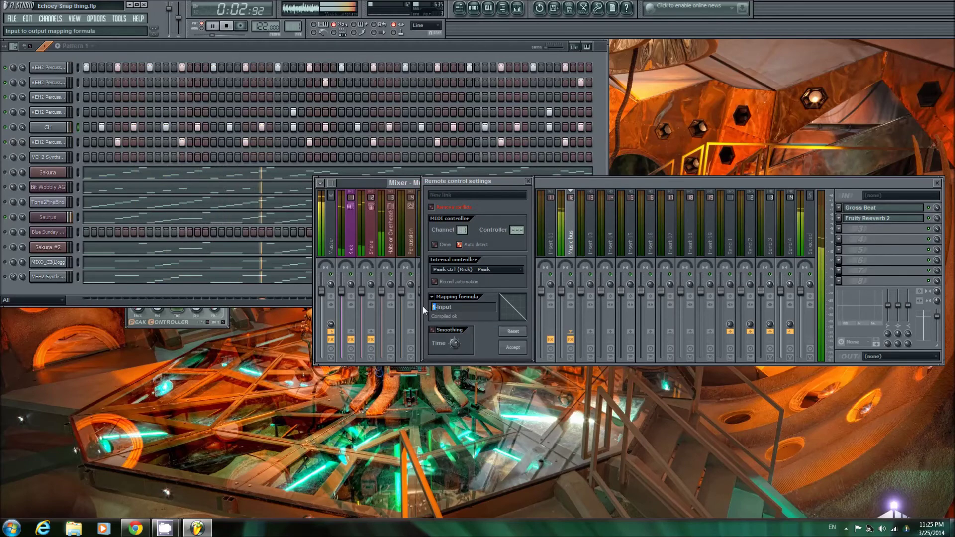
type(".8")
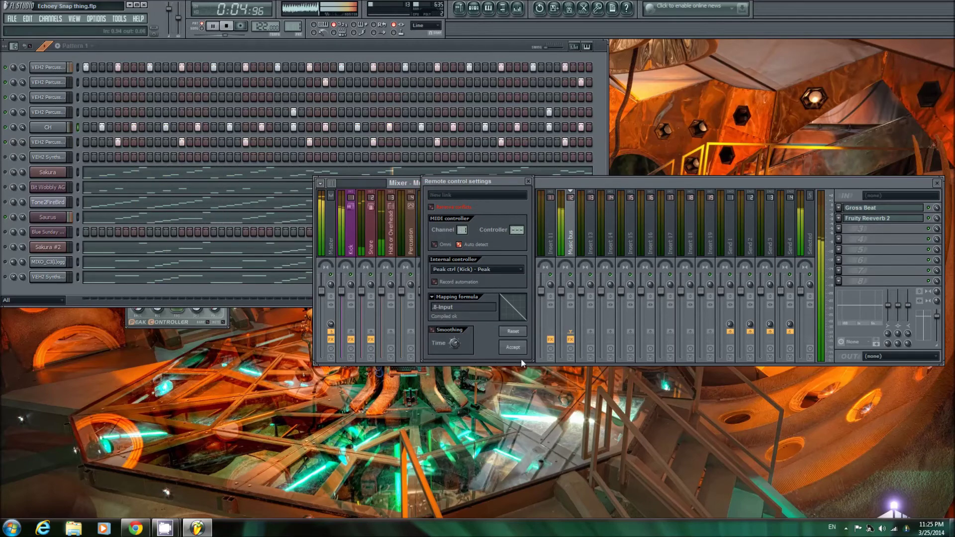
left_click(513, 347)
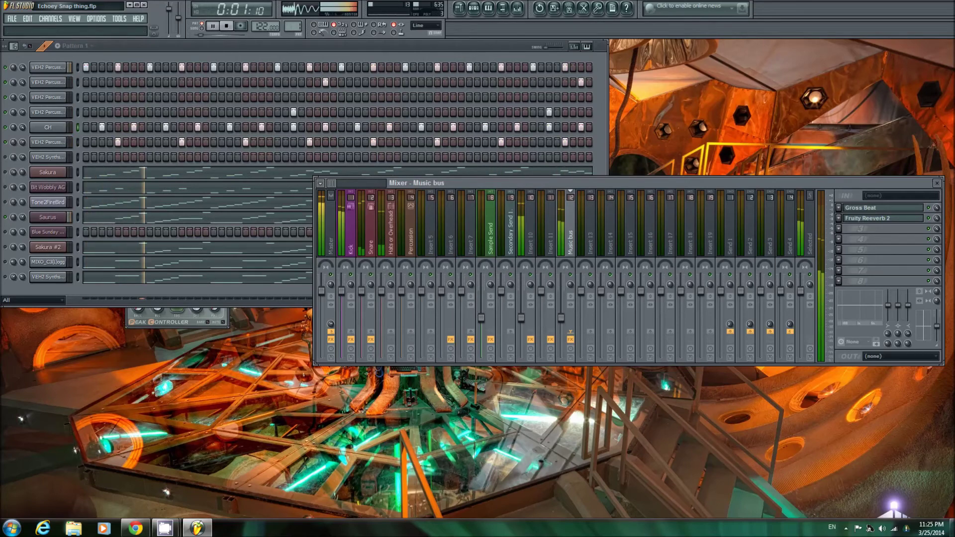
Step: Compare the Kick and Music bus tracks' effects and fader behavior in the mixer while the beat plays
left_click(352, 233)
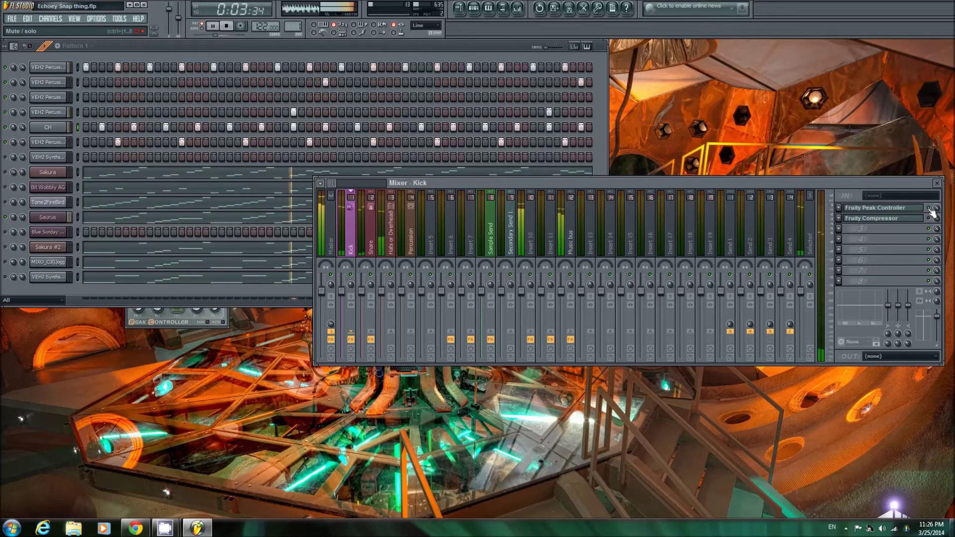
left_click(559, 223)
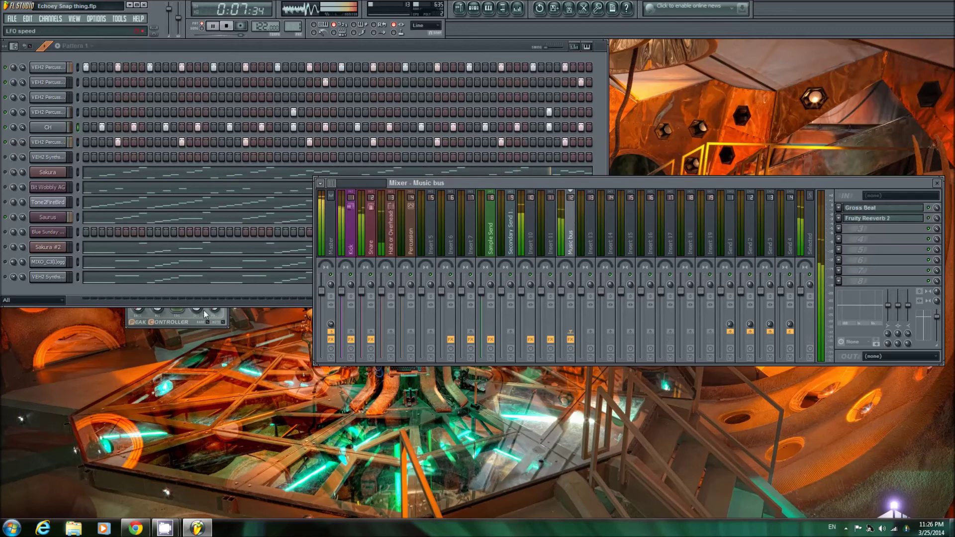
left_click(350, 224)
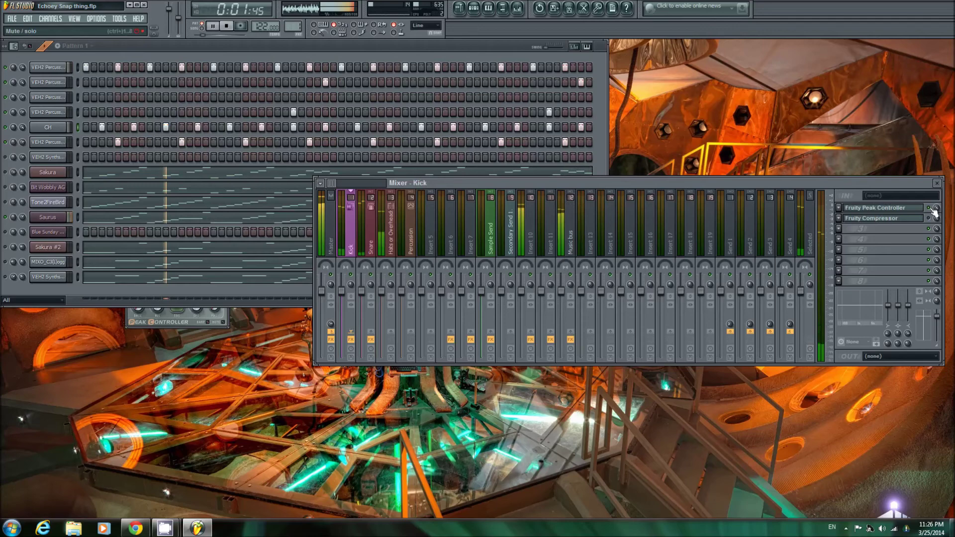
left_click(571, 240)
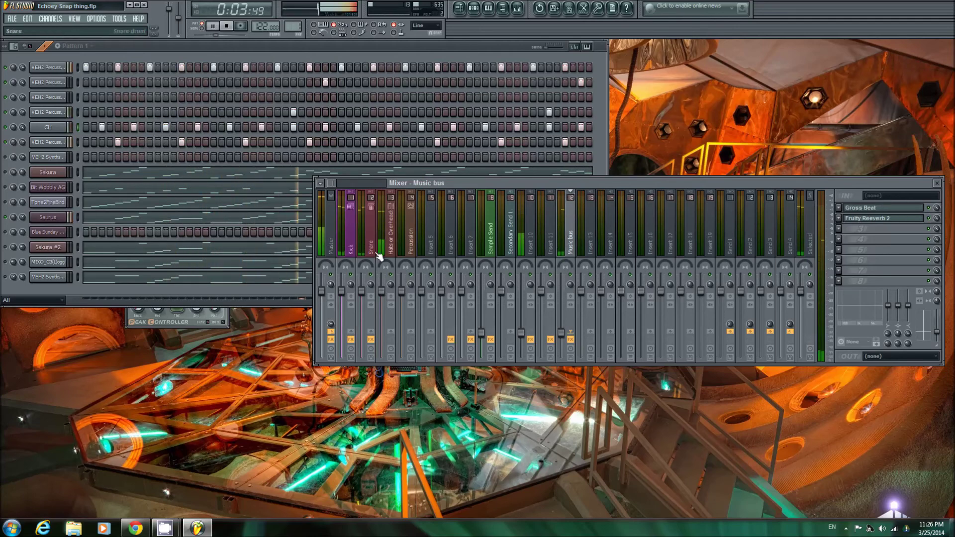
left_click(346, 243)
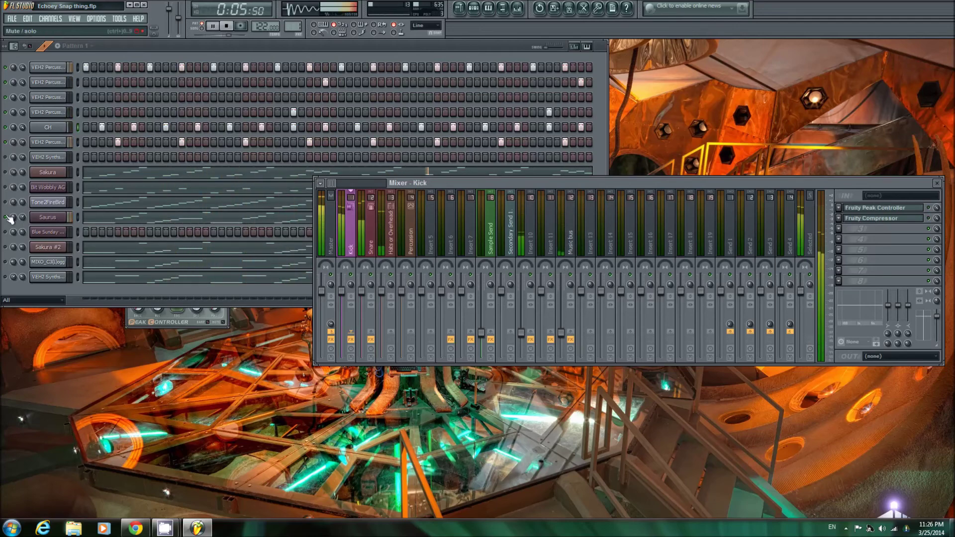
Step: Check the Saurus synth, swap the audible channel to Sakura #2, and bring the mixer back to the front
left_click(46, 217)
left_click(316, 331)
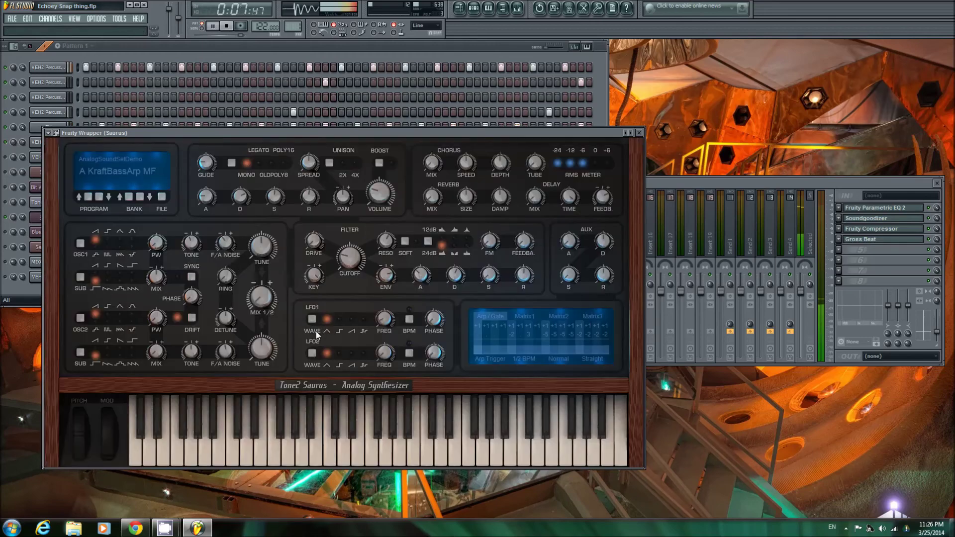
left_click(36, 221)
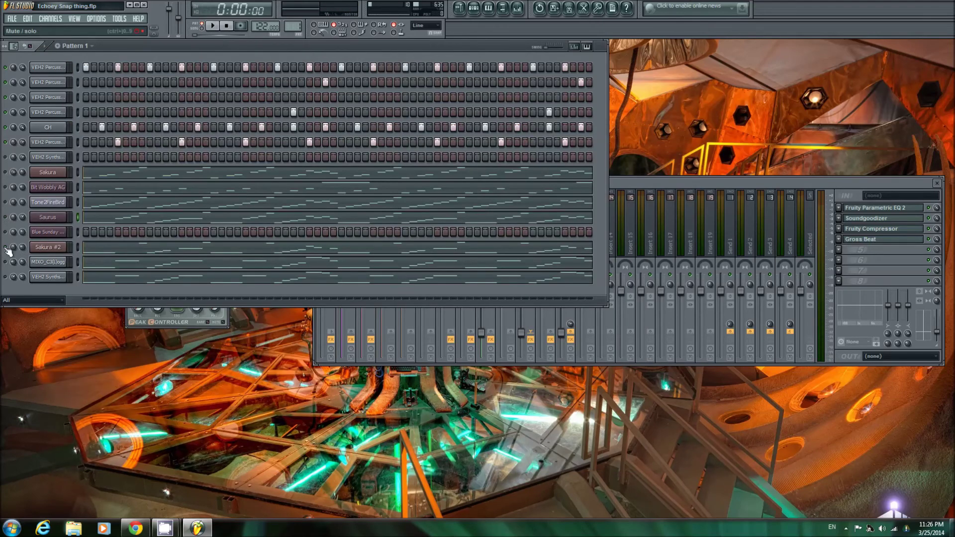
key("space")
left_click(787, 182)
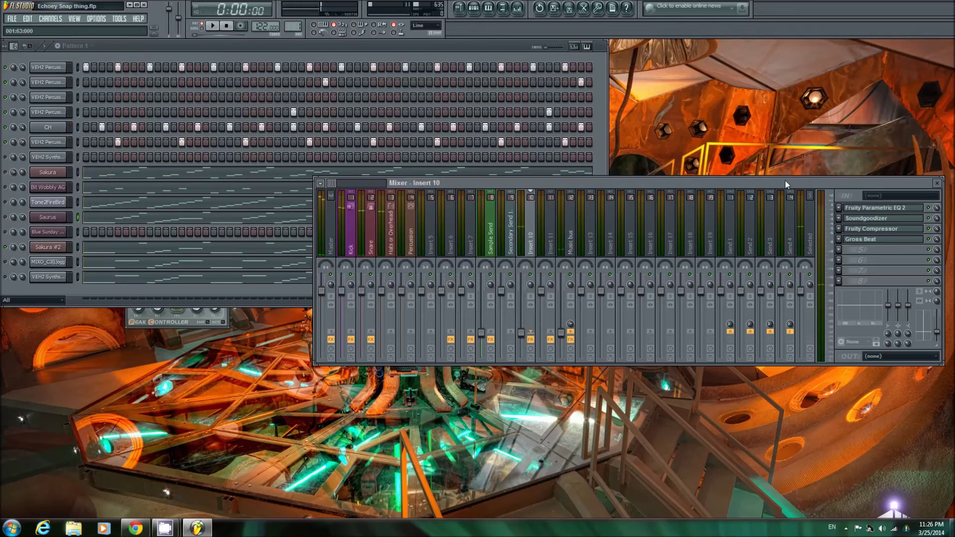
Step: Make Saurus the audible synth channel again in place of Sakura #2 and restart playback with the mixer in front
left_click(347, 250)
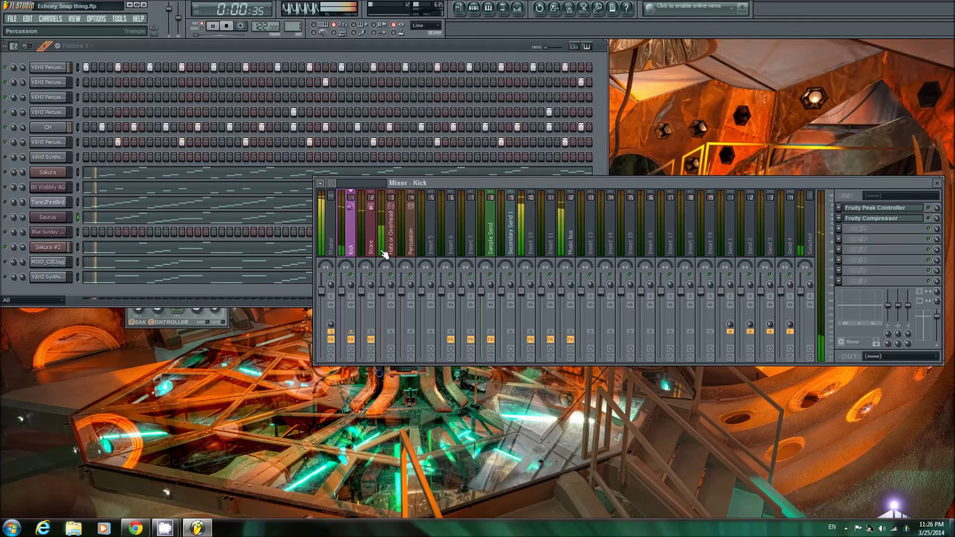
left_click(13, 251)
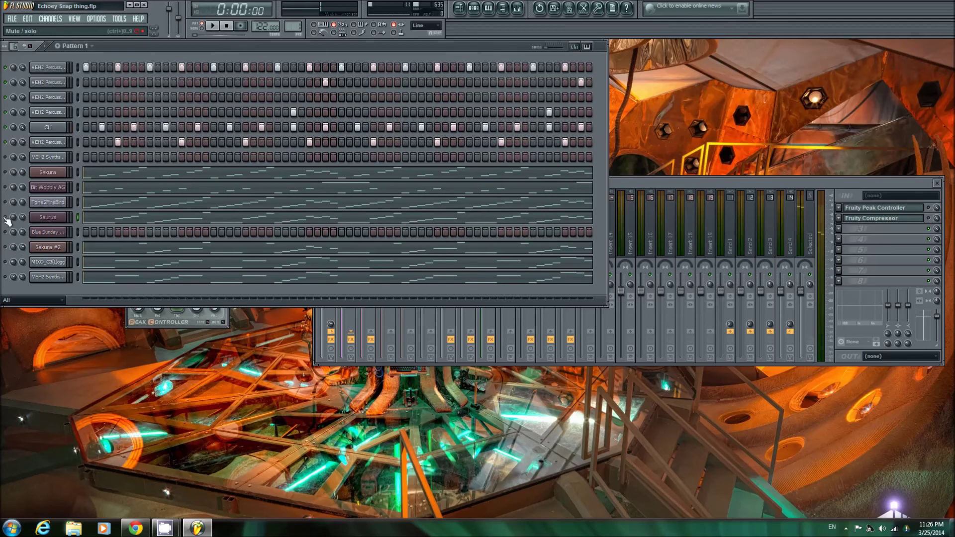
key("space")
left_click(704, 184)
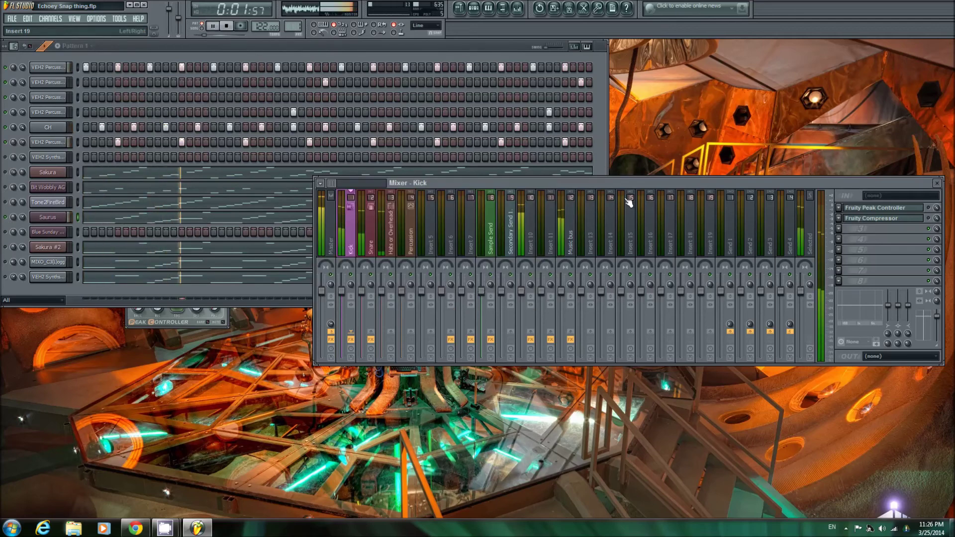
Step: Add Gross Beat to the Music bus track's third effect slot and apply its Sidechain volume preset
left_click(571, 229)
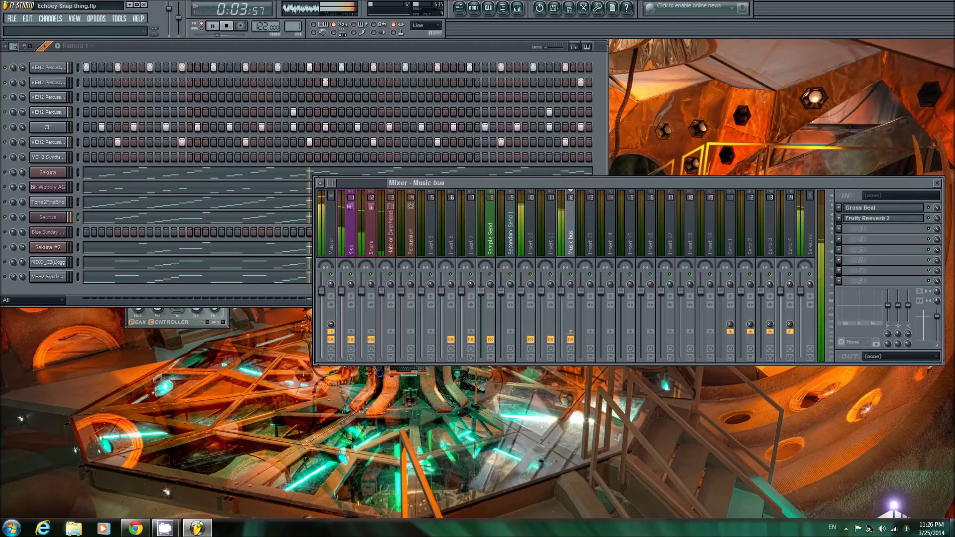
left_click(840, 229)
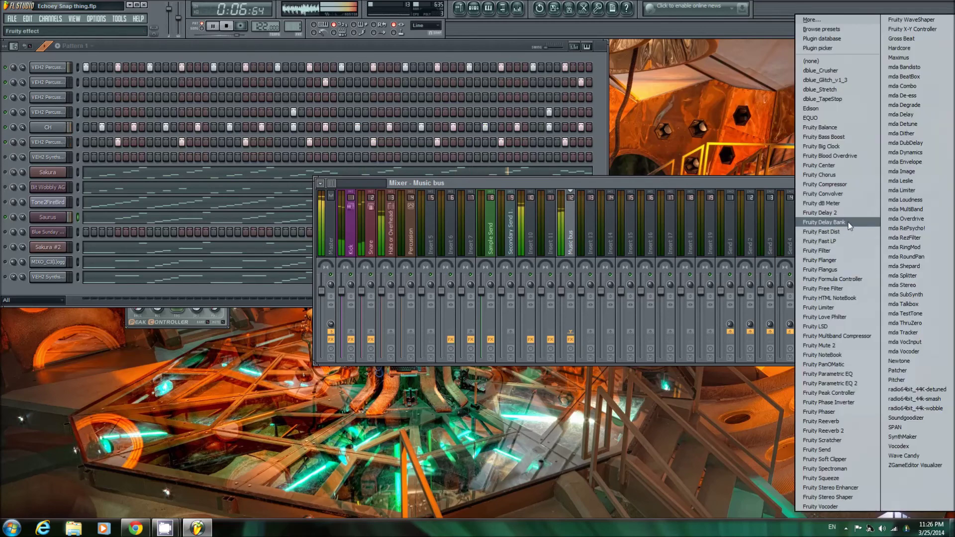
left_click(921, 38)
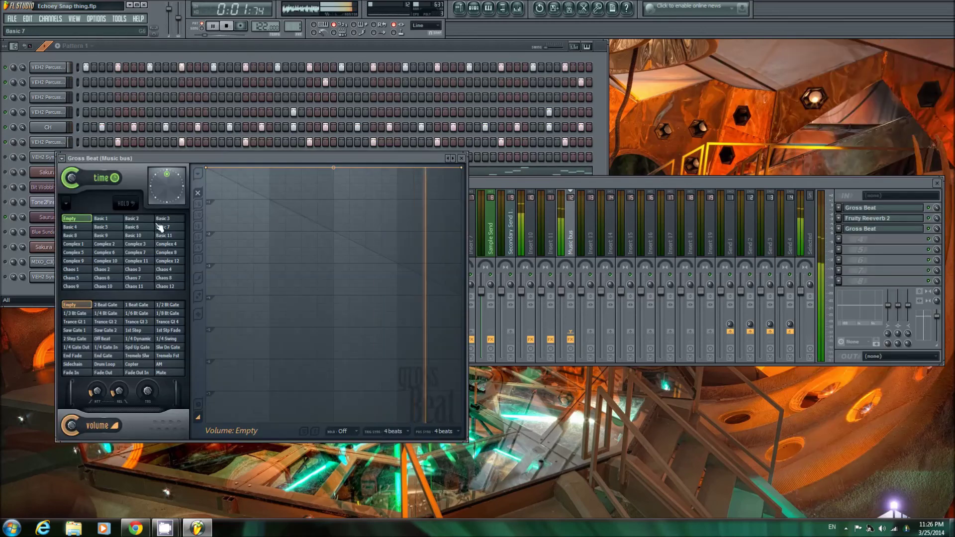
left_click_drag(209, 167, 686, 87)
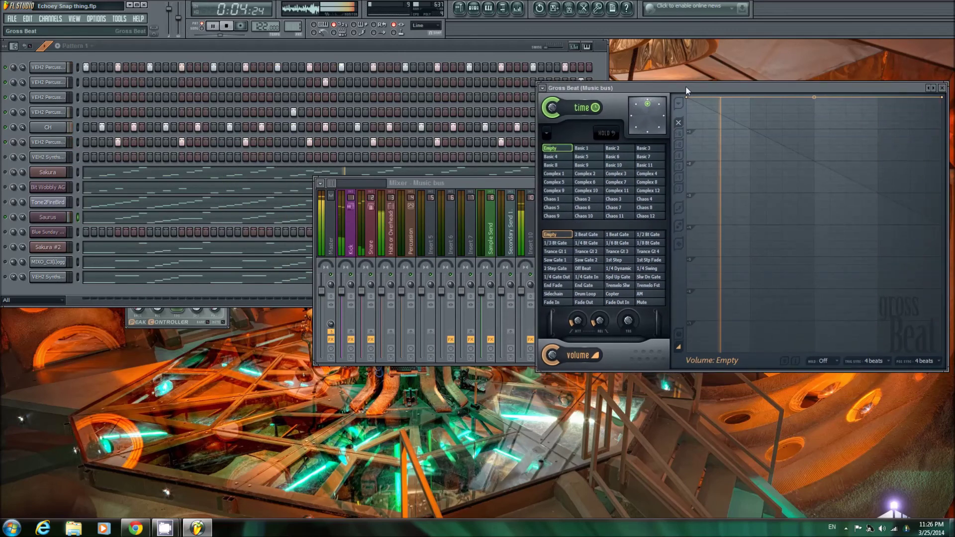
left_click(564, 295)
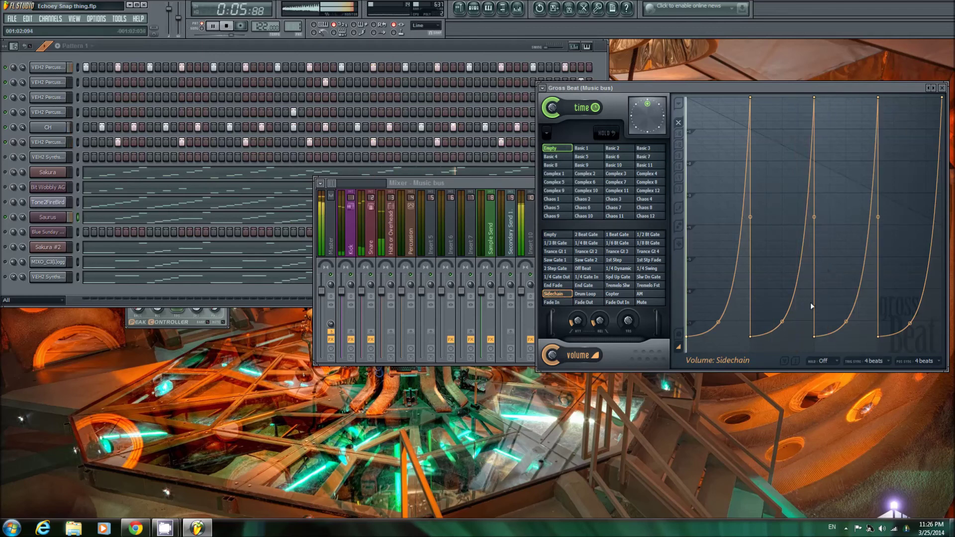
Step: Bend the four rising segments of Gross Beat's Sidechain volume envelope upward so the volume recovers faster
left_click_drag(718, 323, 721, 294)
left_click_drag(782, 322, 778, 268)
left_click_drag(845, 322, 841, 239)
left_click_drag(910, 323, 905, 271)
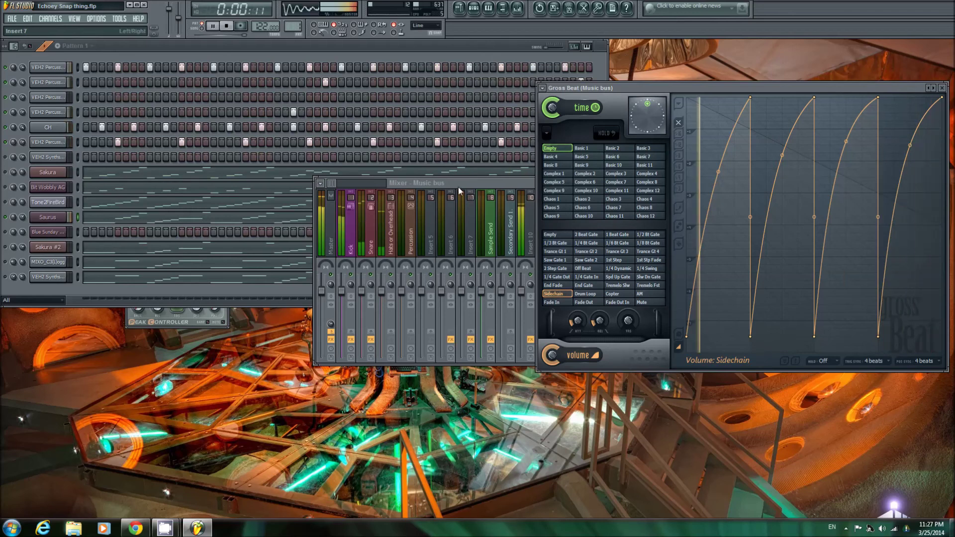
Step: Check the kick channel's step pattern against the Gross Beat envelope and close the Gross Beat window
left_click(11, 70)
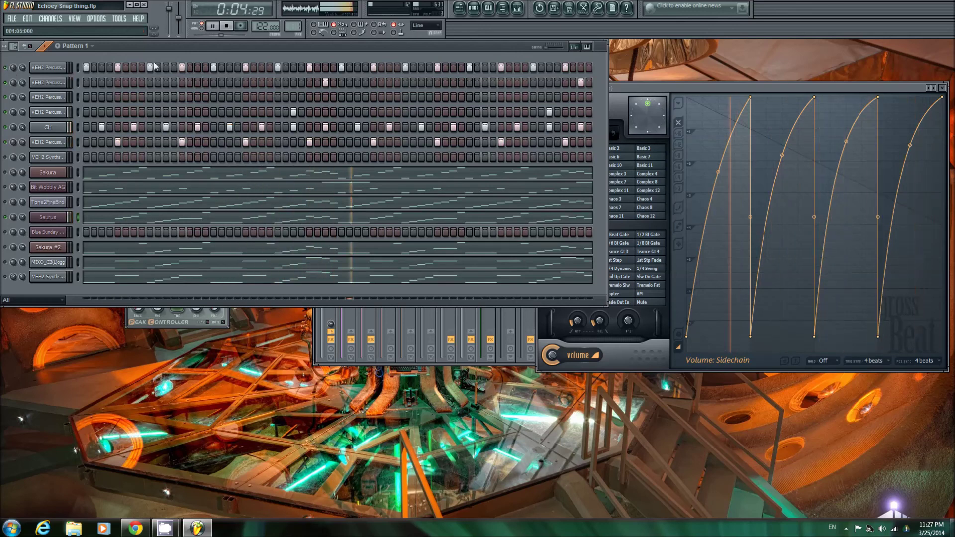
left_click(617, 88)
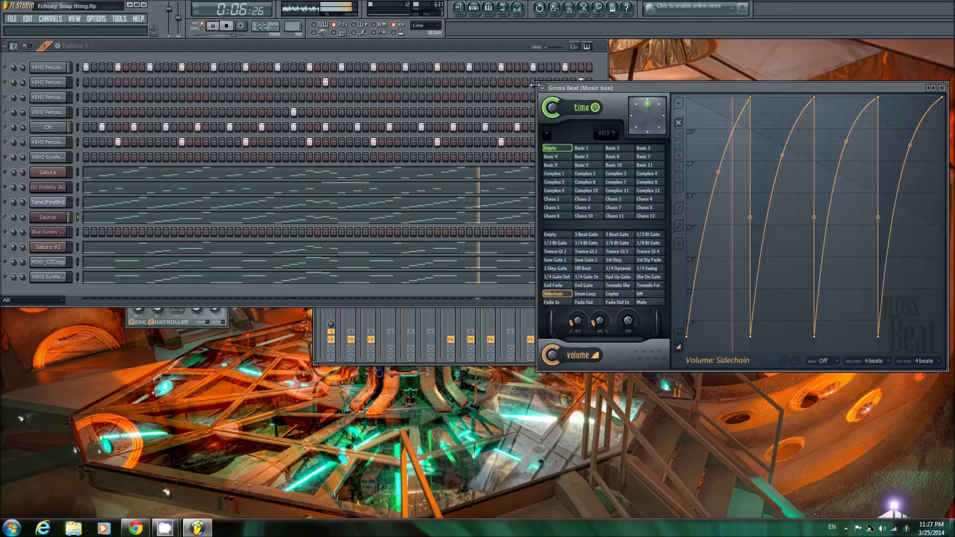
left_click(942, 88)
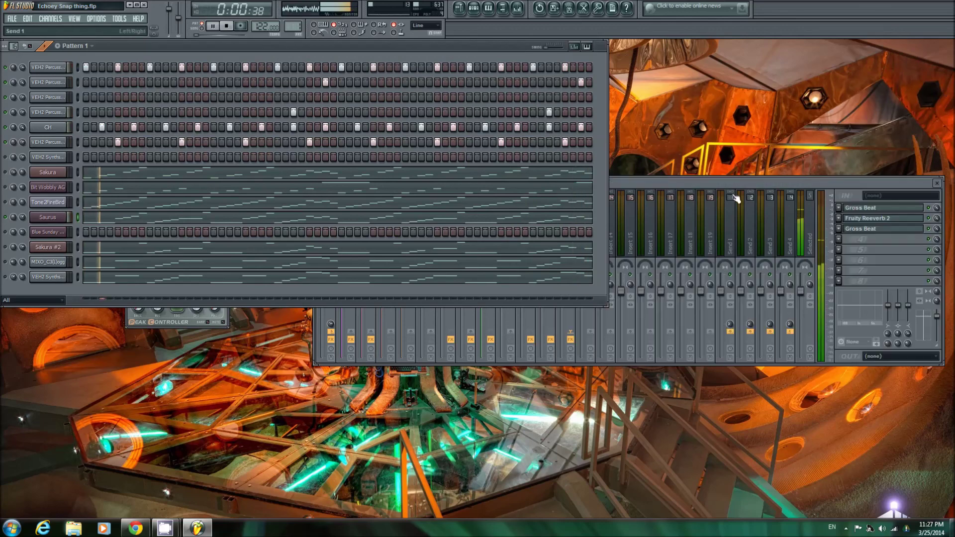
Step: Toggle the Kick track's Fruity Peak Controller effect in the mixer and return to the channel list
left_click(736, 198)
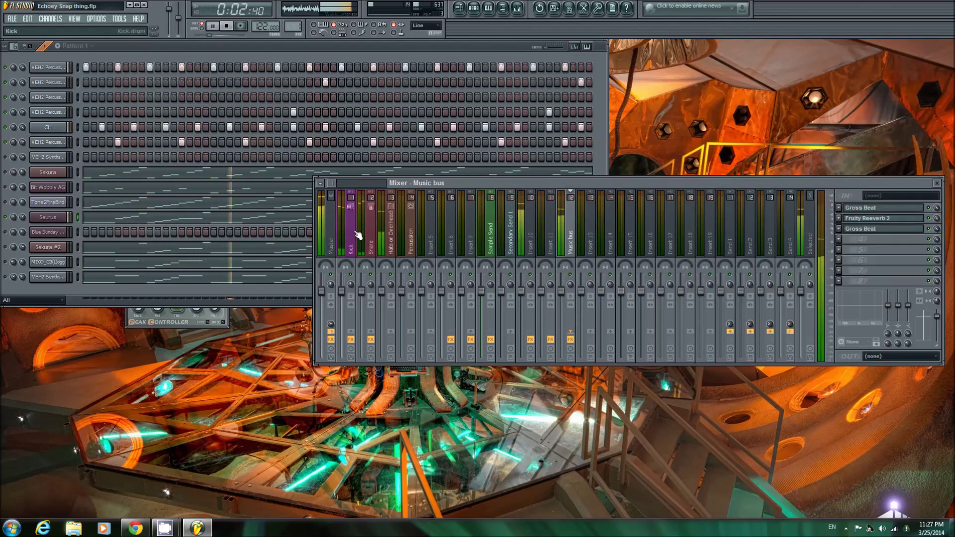
left_click(357, 235)
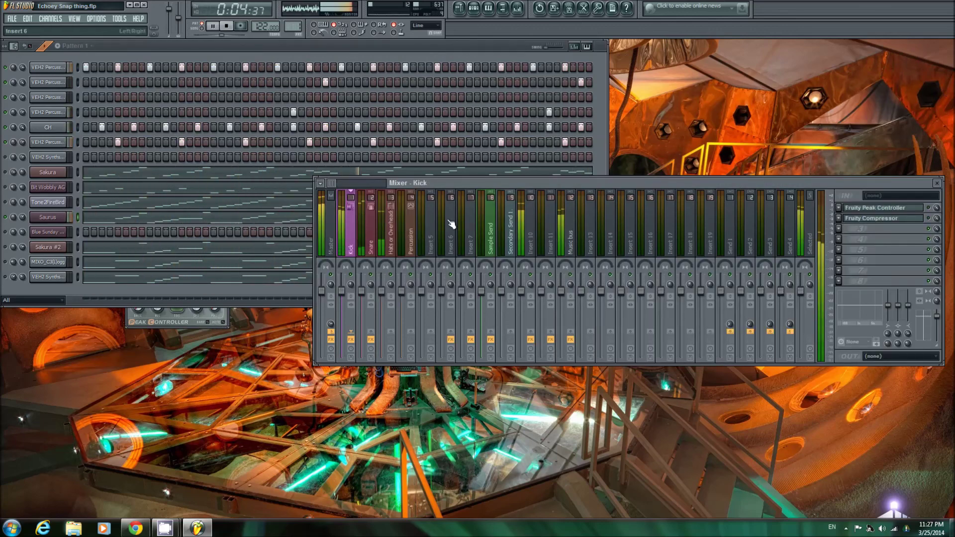
left_click(930, 208)
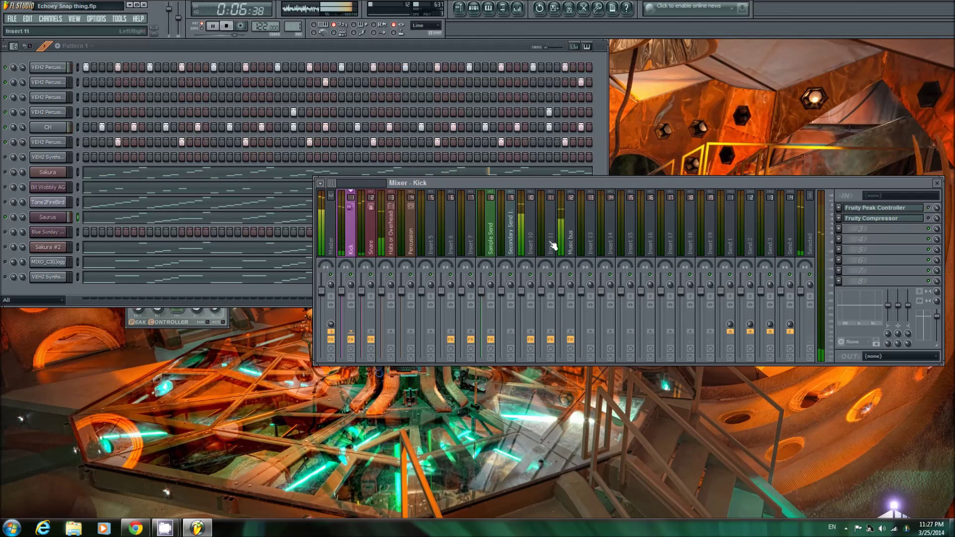
left_click(7, 211)
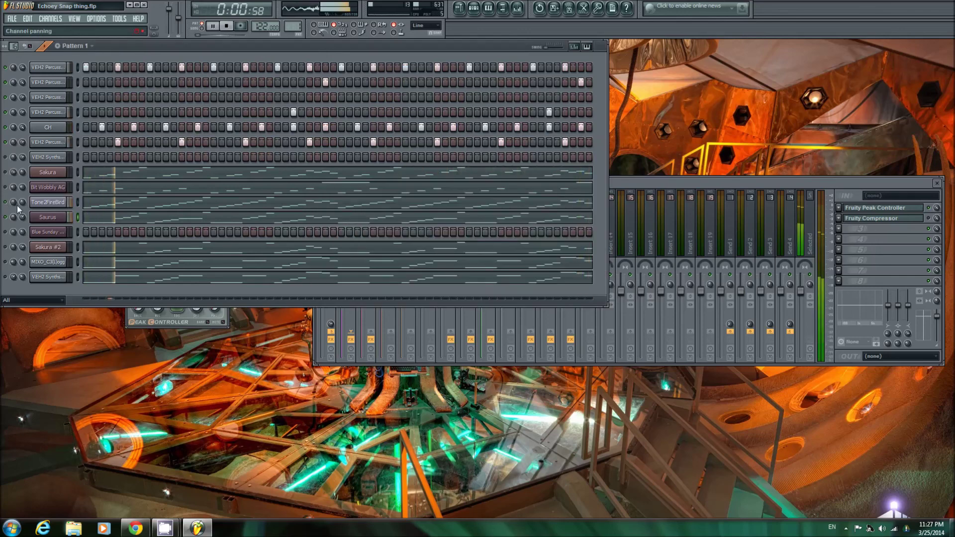